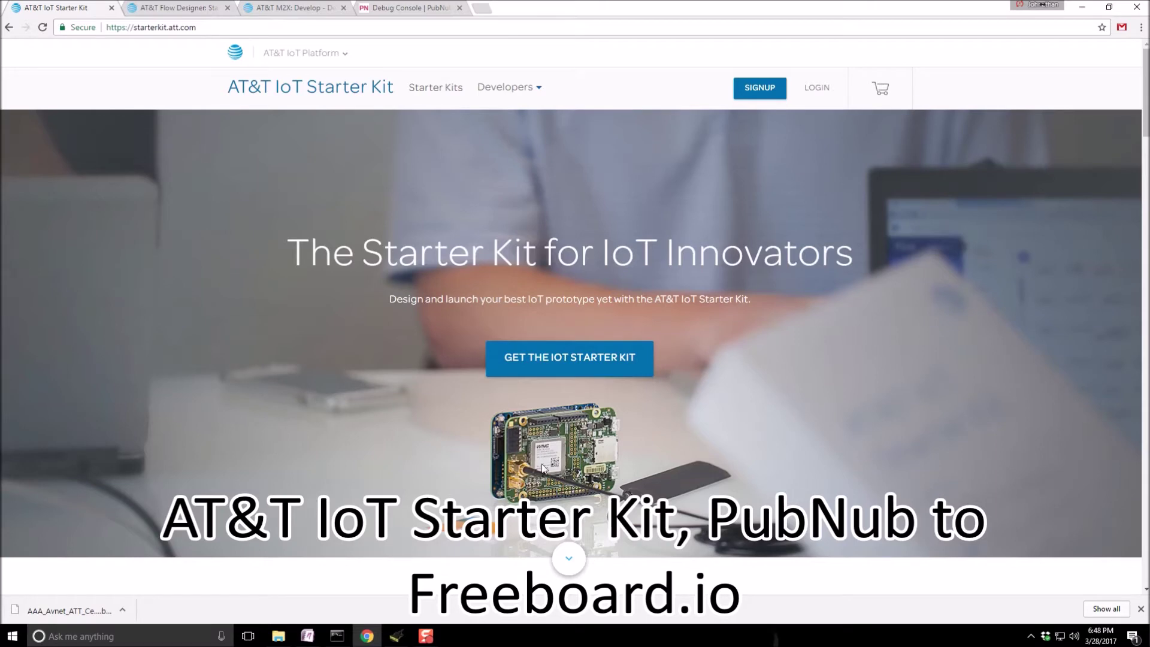
Step: View the live M2X Temperature chart, then show the PubNub debug console's incoming sensor messages
{"action": "left_click", "coordinate": [179, 8]}
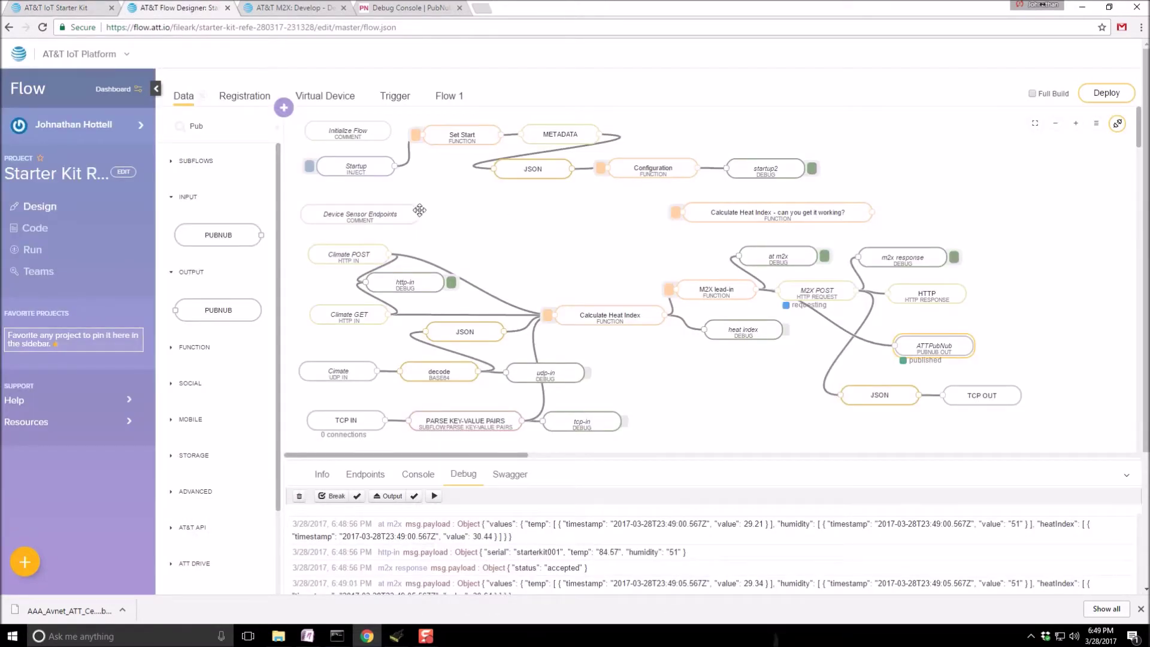
{"action": "left_click", "coordinate": [292, 8]}
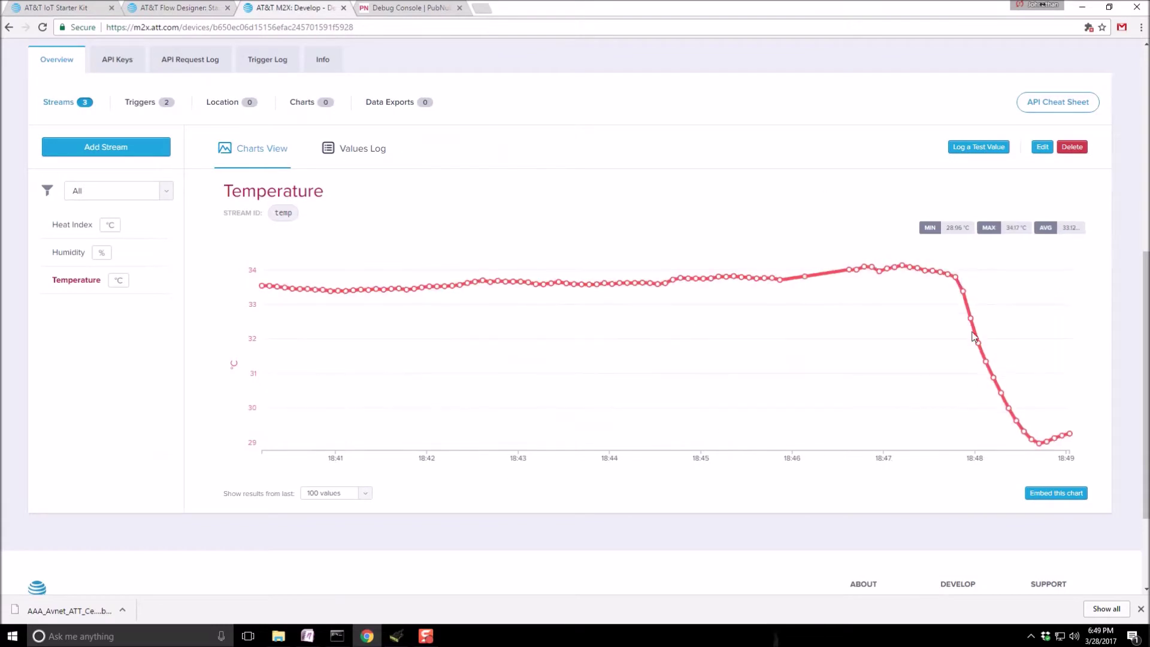
{"action": "mouse_move", "coordinate": [1039, 436]}
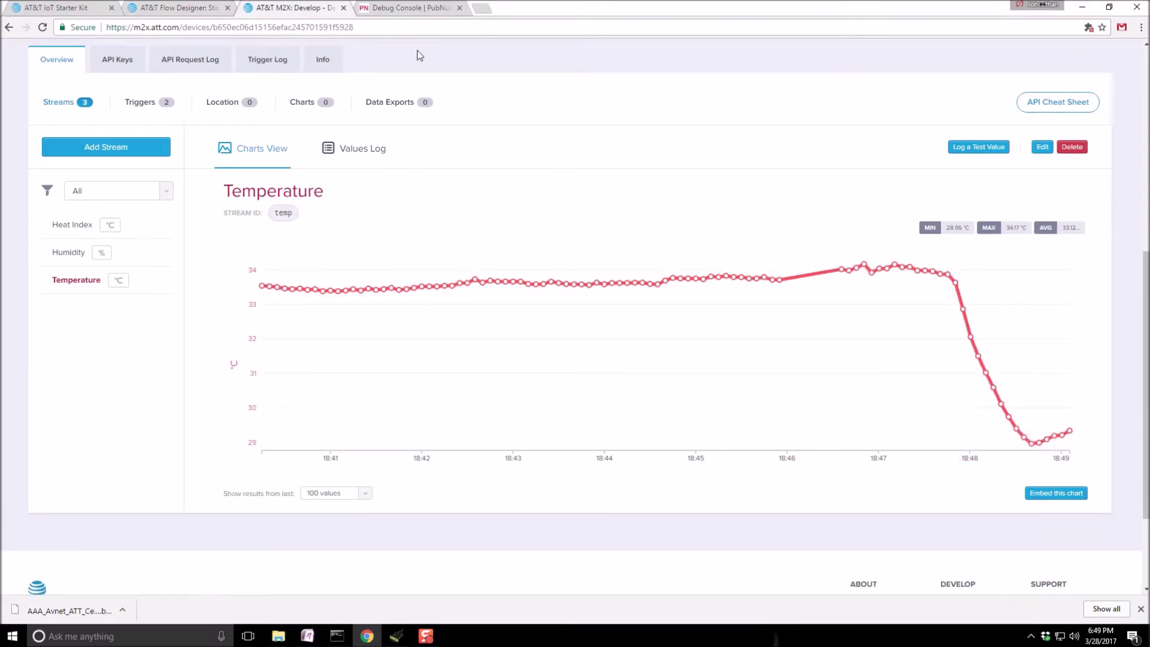
{"action": "left_click", "coordinate": [400, 9]}
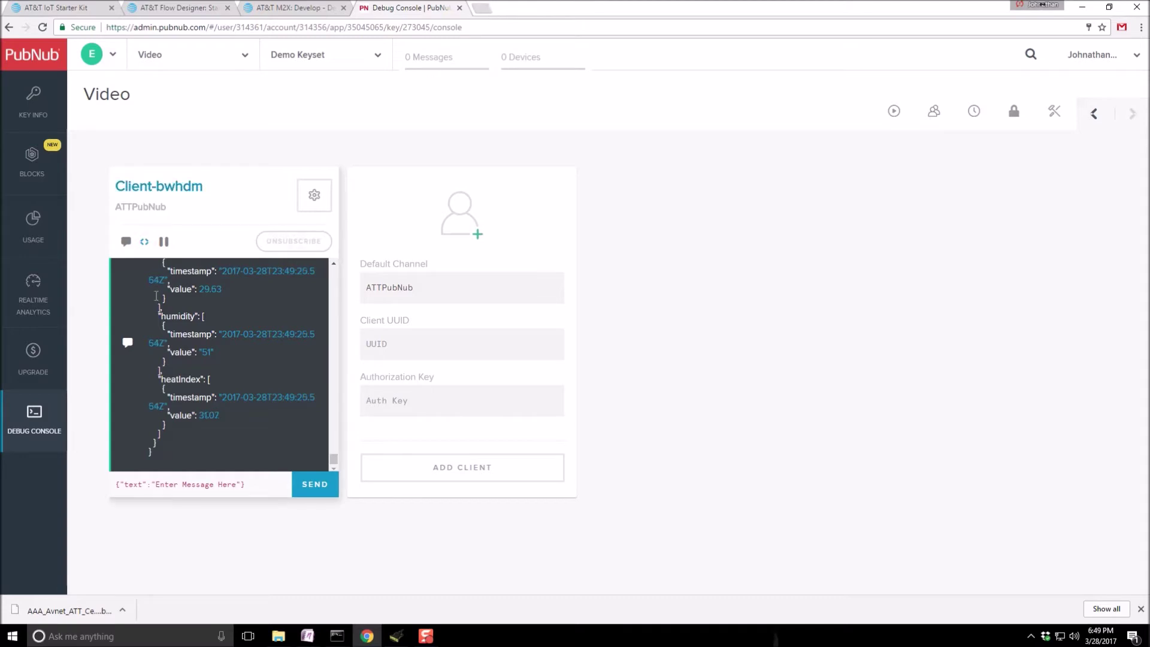
Step: Scroll through the temp, humidity and heatIndex messages, then open a blank new browser tab
{"action": "scroll", "coordinate": [208, 350], "scroll_direction": "up", "scroll_amount": 1}
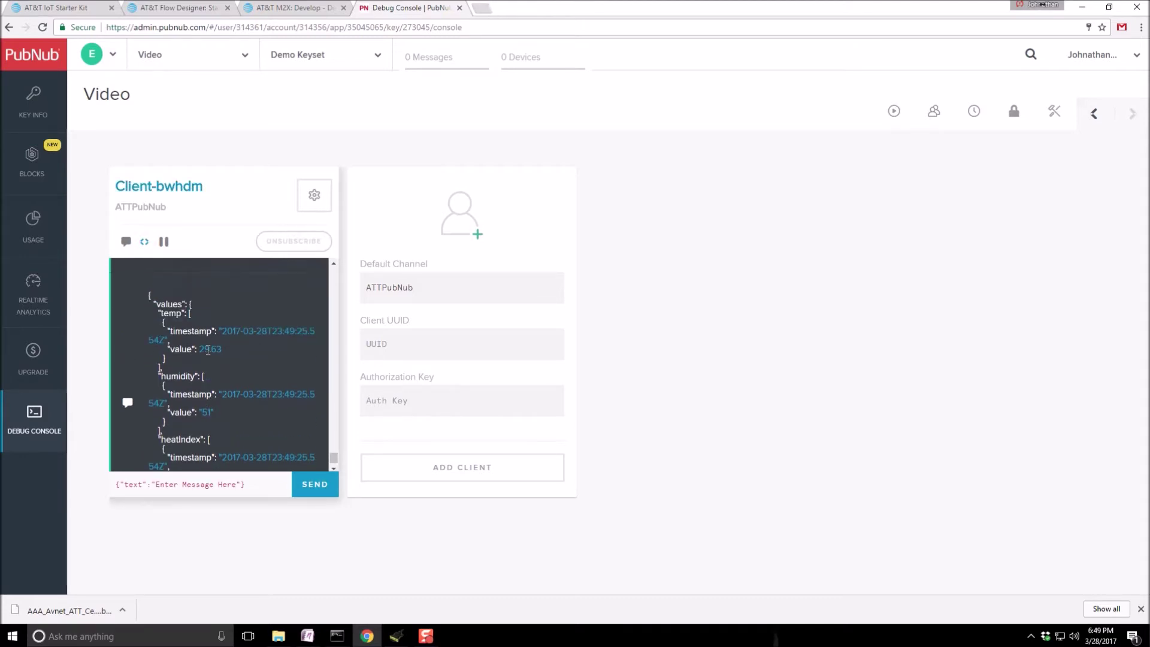
{"action": "scroll", "coordinate": [194, 314], "scroll_direction": "down", "scroll_amount": 1}
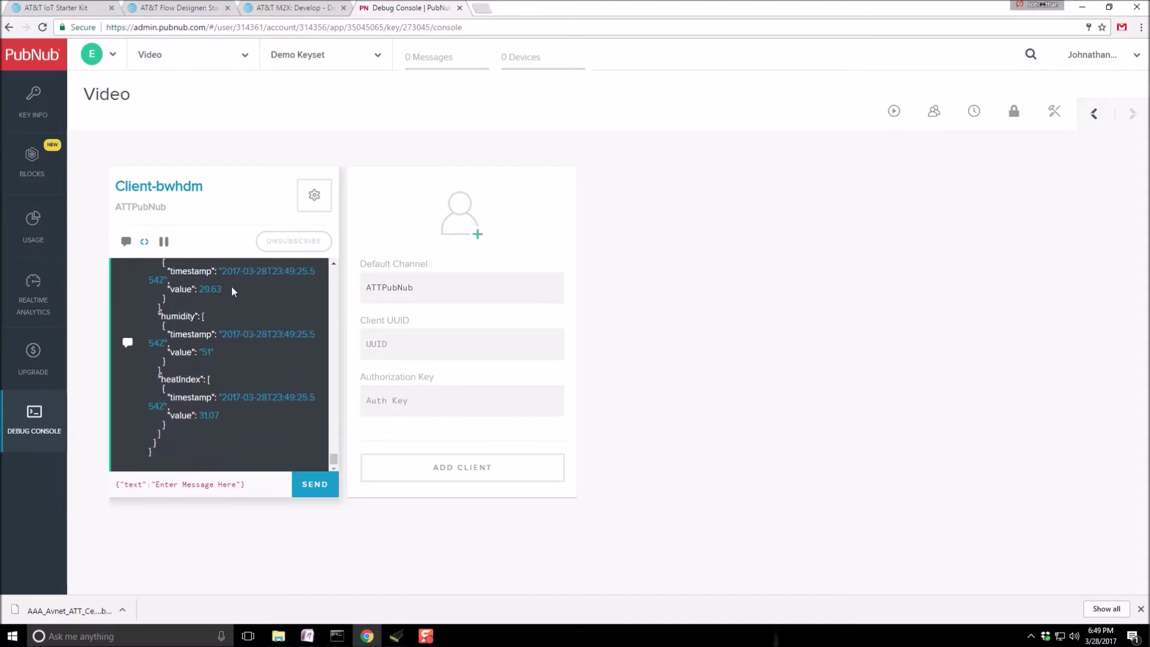
{"action": "left_click", "coordinate": [481, 8]}
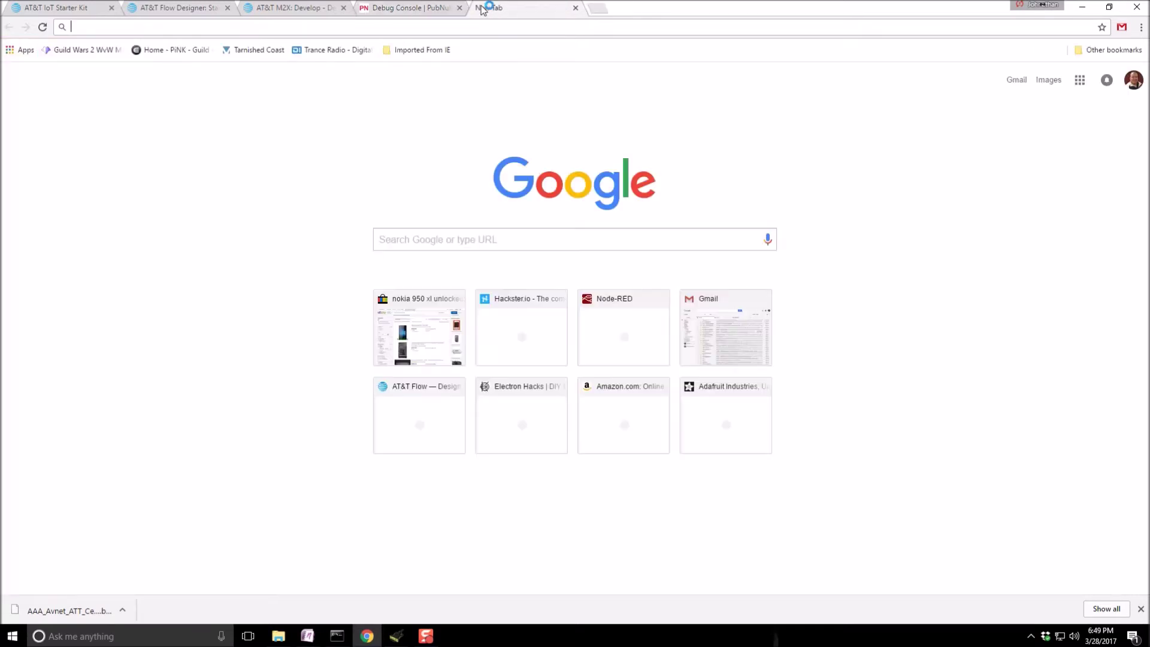
Step: Search Chrome for 'freeboards.' and go to the freeboard.io sign-in page
{"action": "type", "text": "freeboards."}
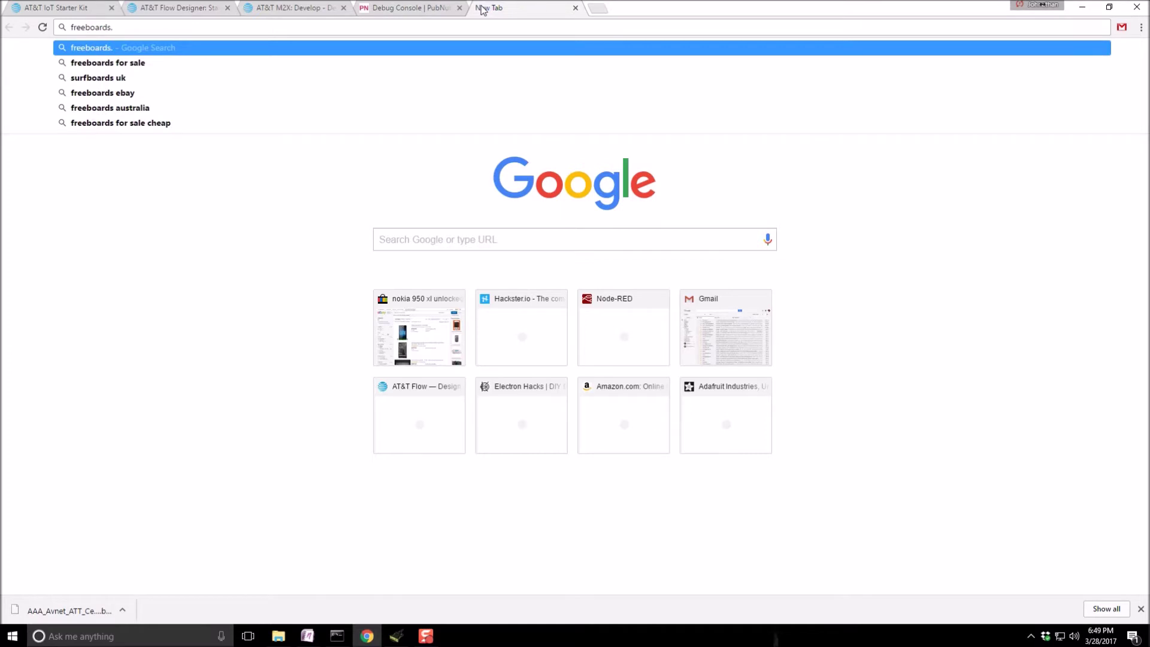
{"action": "key", "text": "Return"}
{"action": "left_click", "coordinate": [197, 496]}
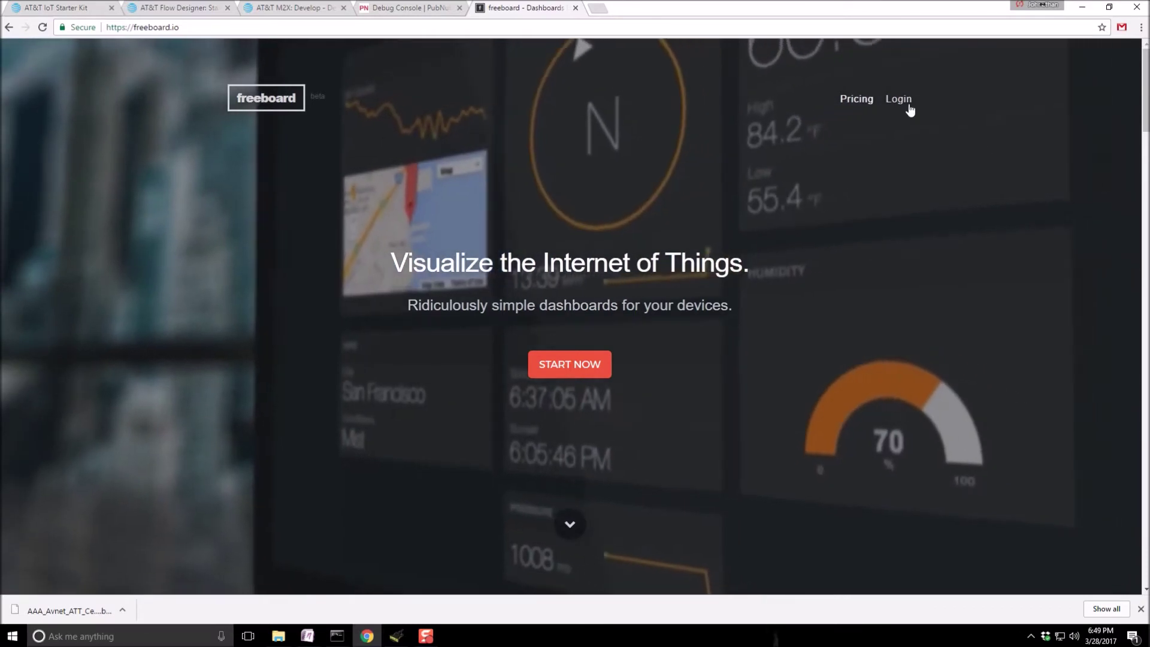
{"action": "left_click", "coordinate": [899, 98]}
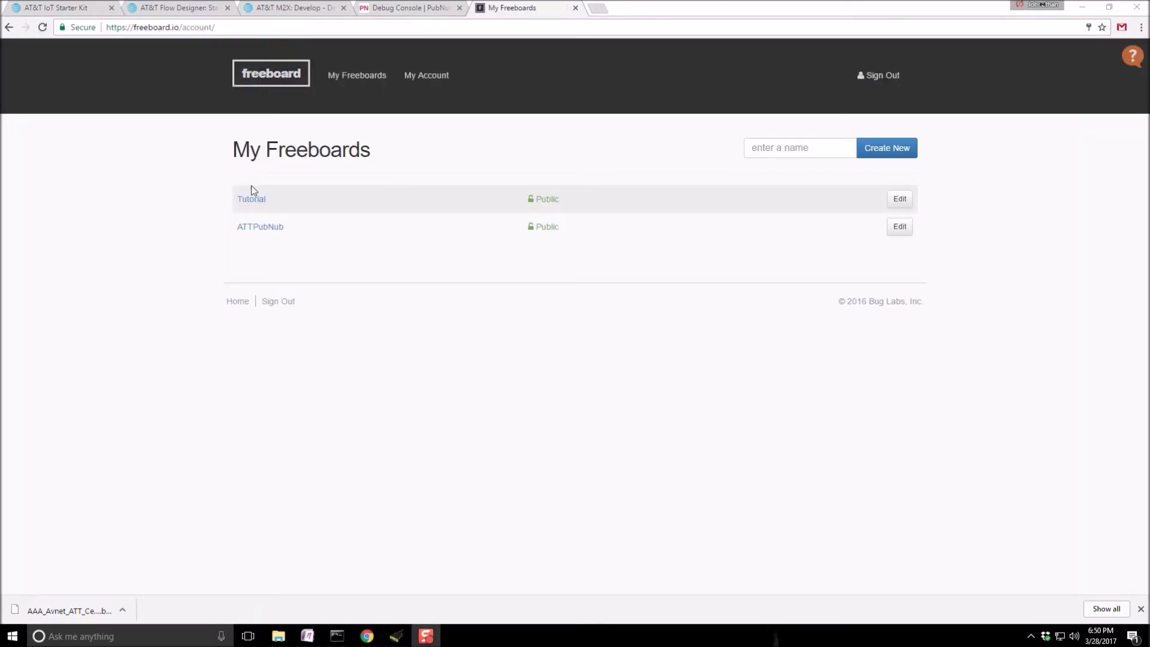
Step: Create a new freeboard dashboard named VideoATTPubNub in My Freeboards
{"action": "left_click", "coordinate": [822, 152]}
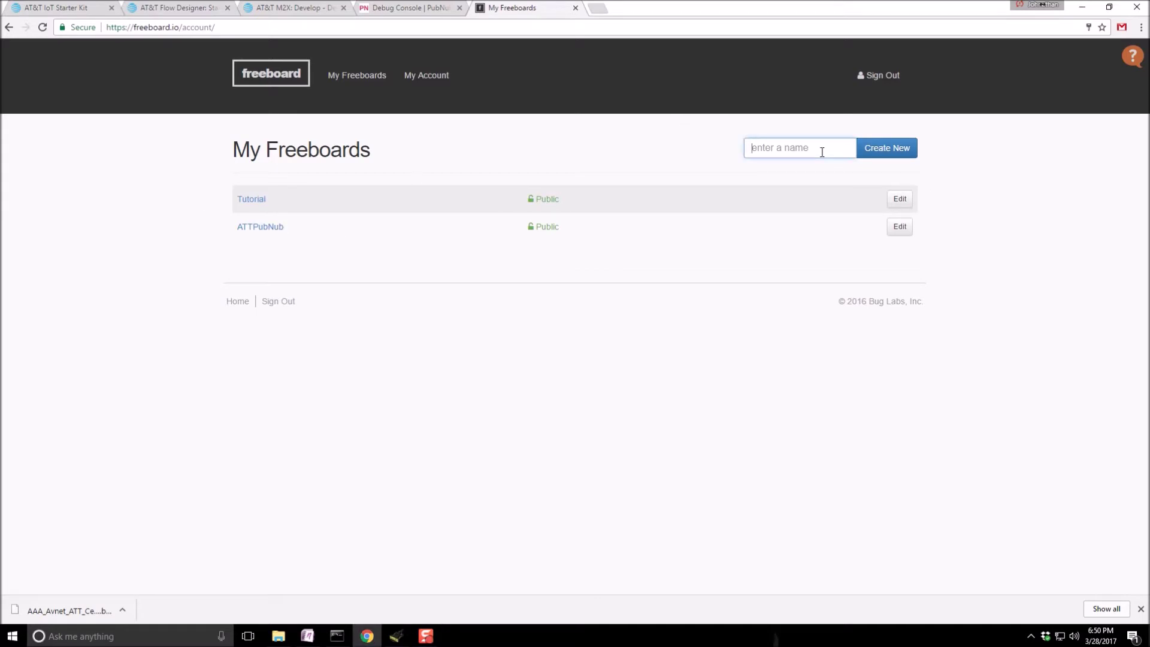
{"action": "type", "text": "VideoATTPubNub"}
{"action": "left_click", "coordinate": [880, 149]}
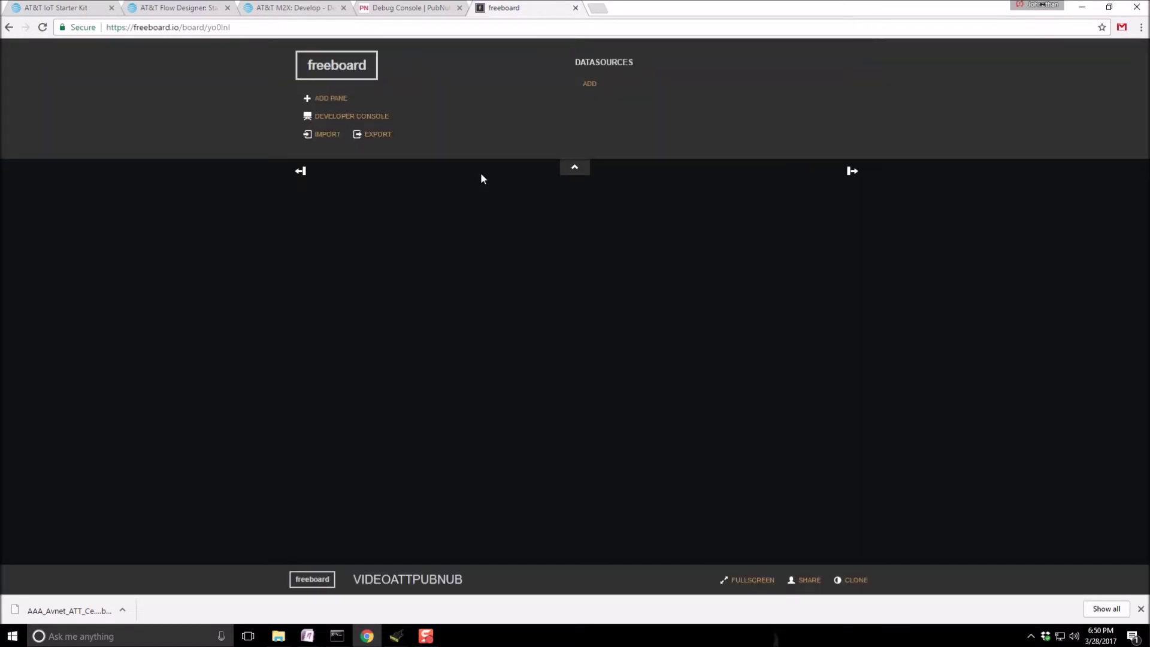
Step: Add a pane to the board and set its Columns to 2
{"action": "left_click", "coordinate": [328, 99]}
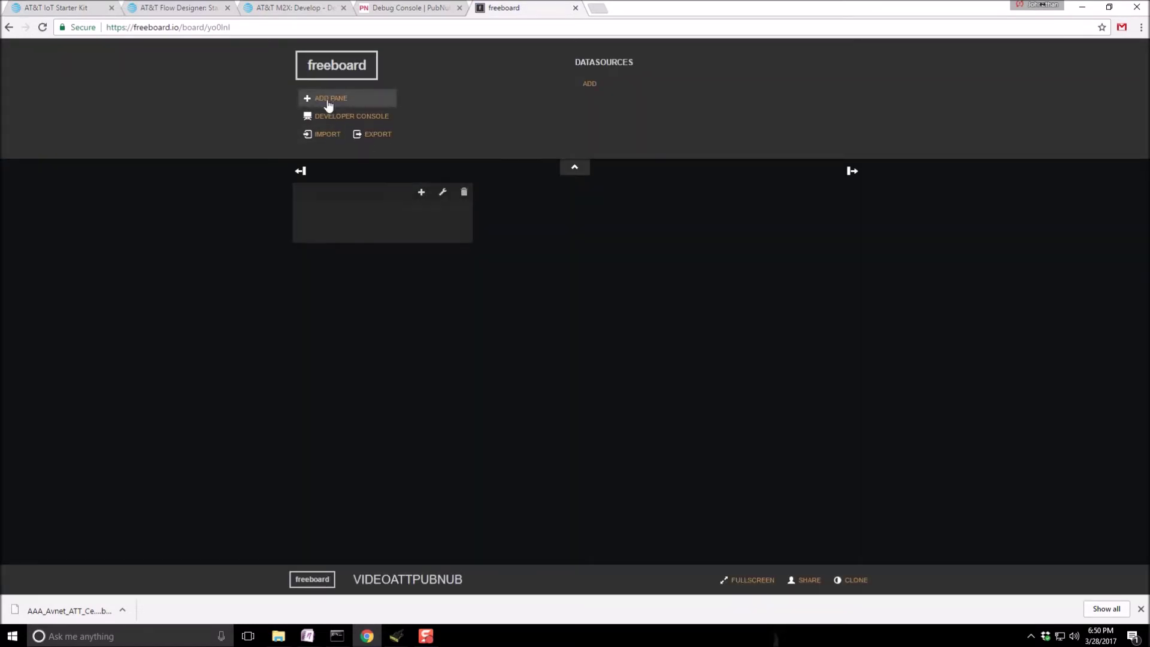
{"action": "left_click", "coordinate": [441, 193]}
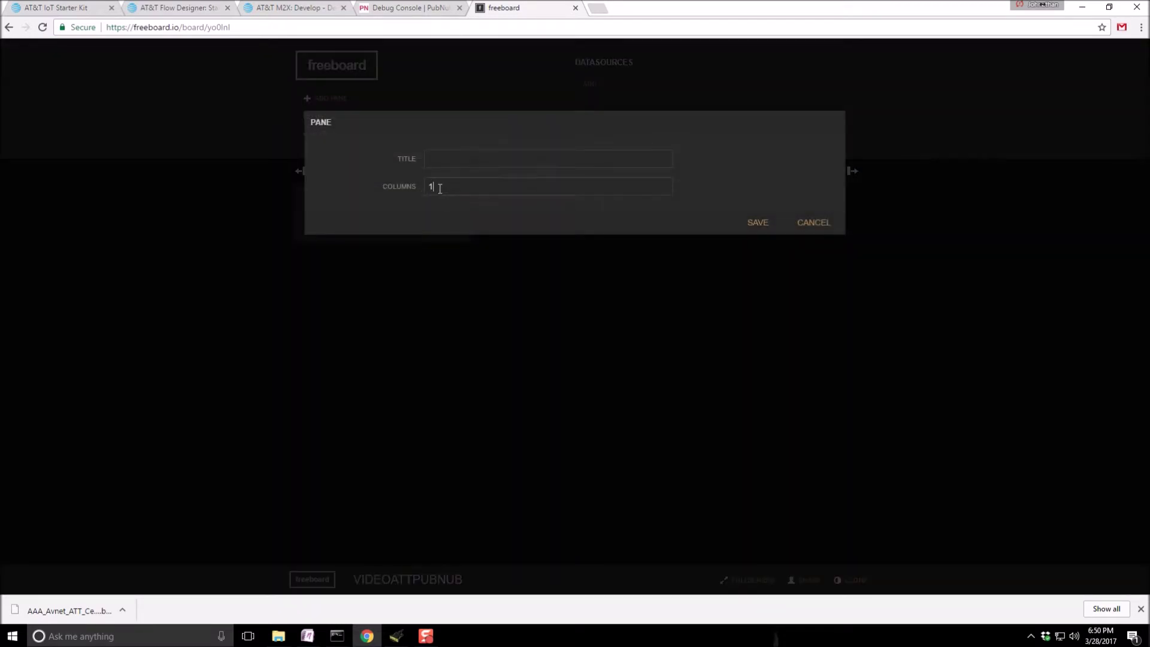
{"action": "double_click", "coordinate": [428, 183]}
{"action": "type", "text": "2"}
{"action": "left_click", "coordinate": [753, 223]}
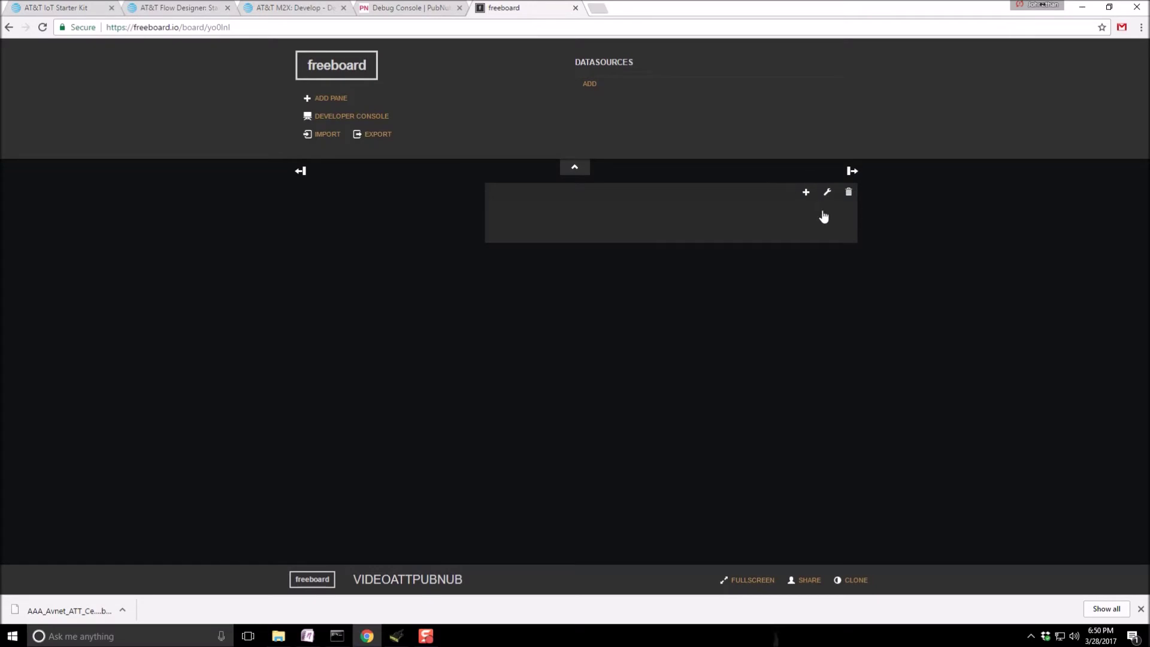
Step: Open and cancel the pane's widget dialog, then open the new datasource dialog
{"action": "left_click", "coordinate": [806, 193]}
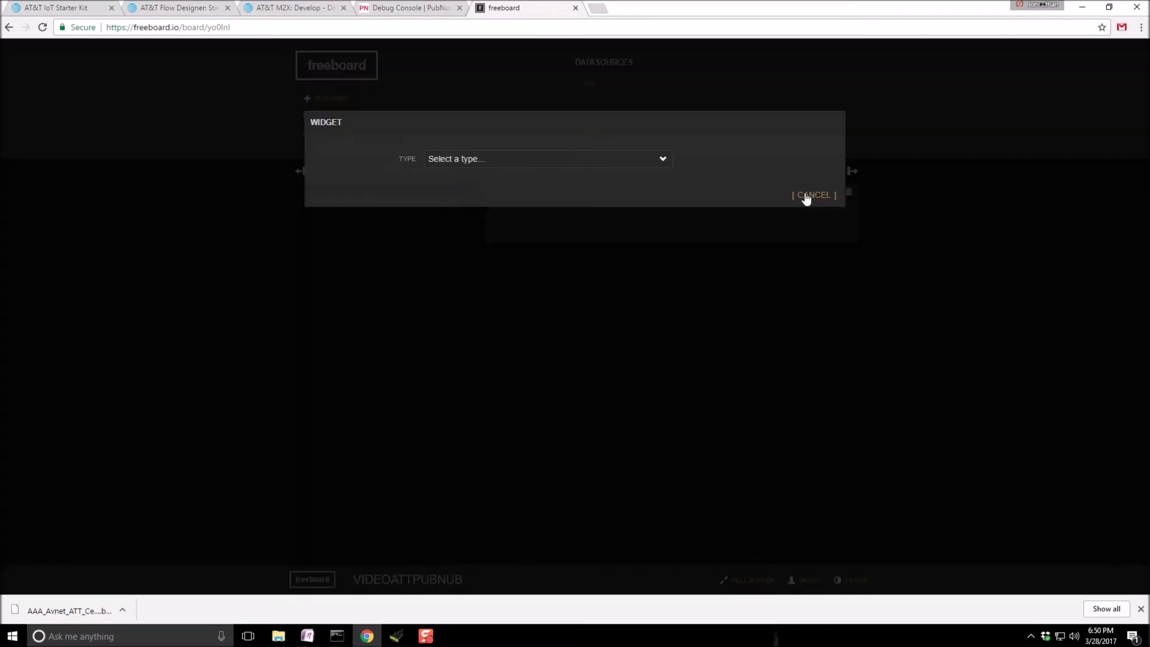
{"action": "left_click", "coordinate": [806, 196]}
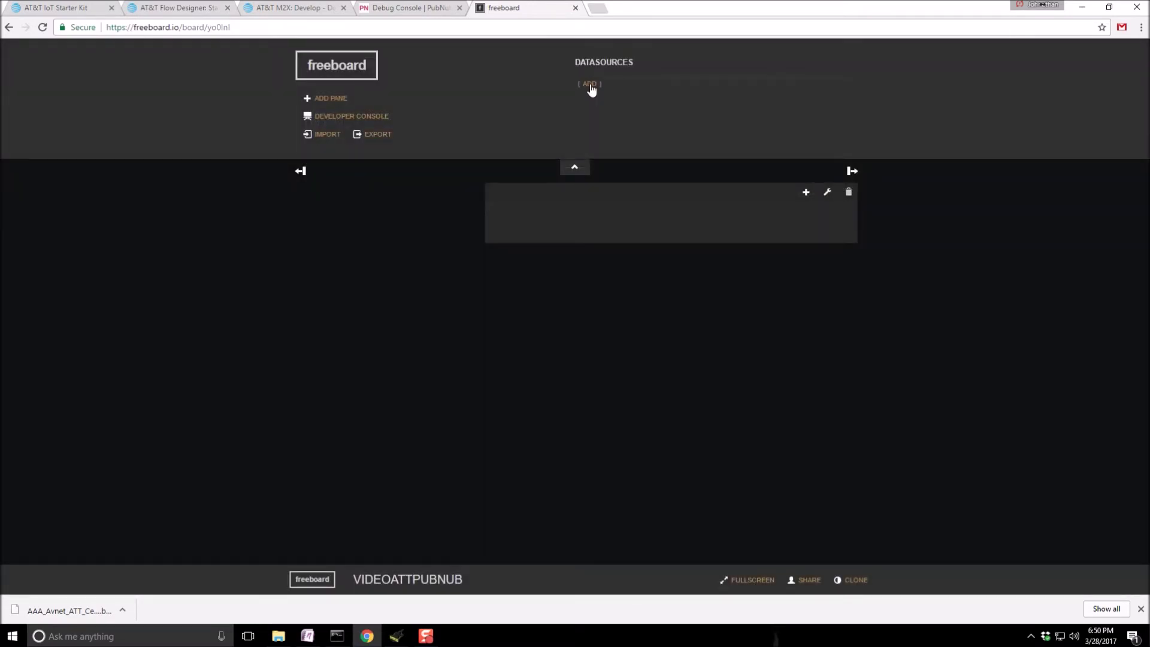
{"action": "left_click", "coordinate": [590, 86]}
Step: Set the new datasource type to PubNub, name it PubNub, and return to the PubNub console
{"action": "left_click", "coordinate": [663, 160]}
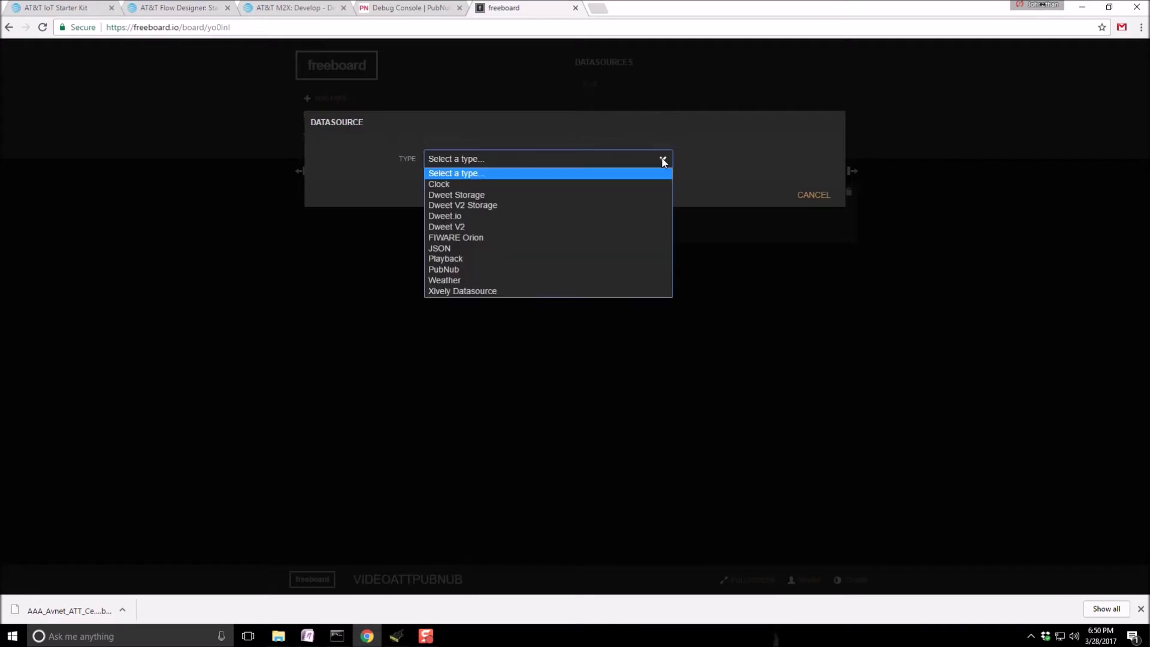
{"action": "left_click", "coordinate": [487, 269]}
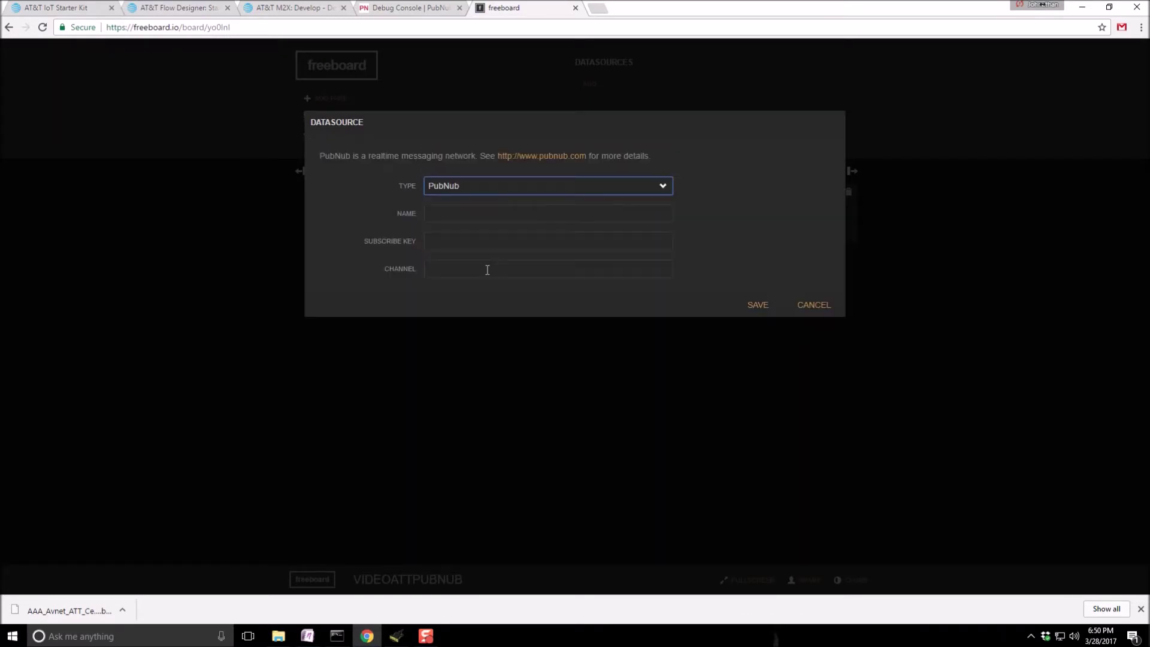
{"action": "left_click", "coordinate": [436, 212]}
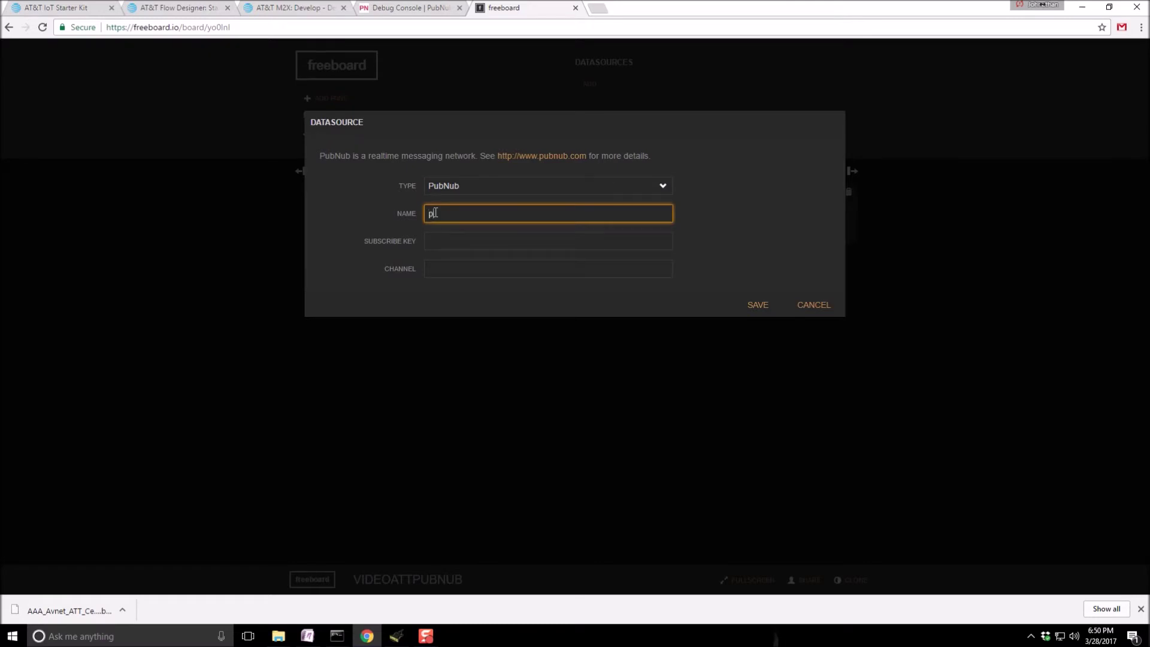
{"action": "type", "text": "PubNub"}
{"action": "left_click", "coordinate": [395, 8]}
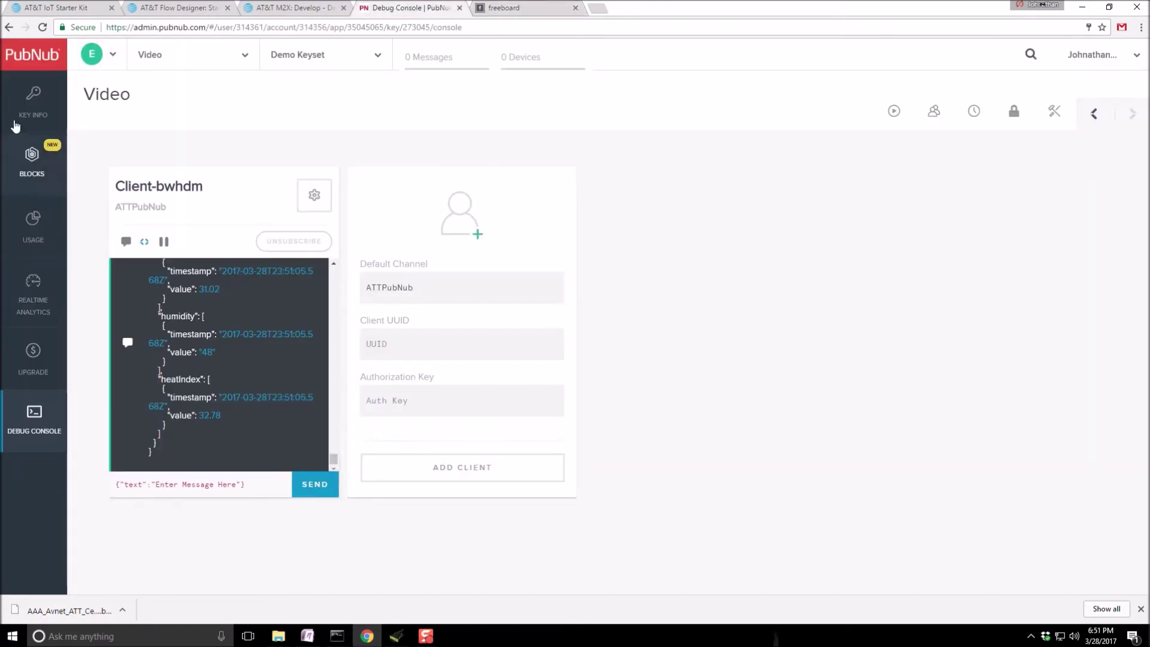
Step: Copy the Demo Keyset's Subscribe Key from PubNub's Key Info page
{"action": "left_click", "coordinate": [28, 98]}
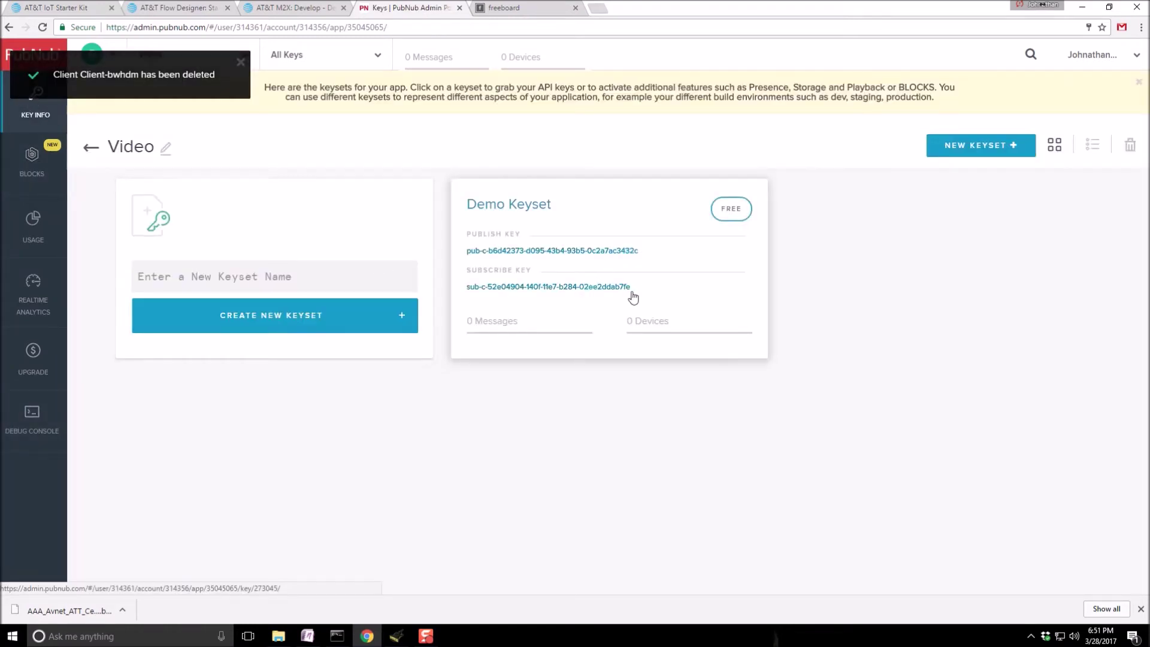
{"action": "left_click", "coordinate": [507, 289]}
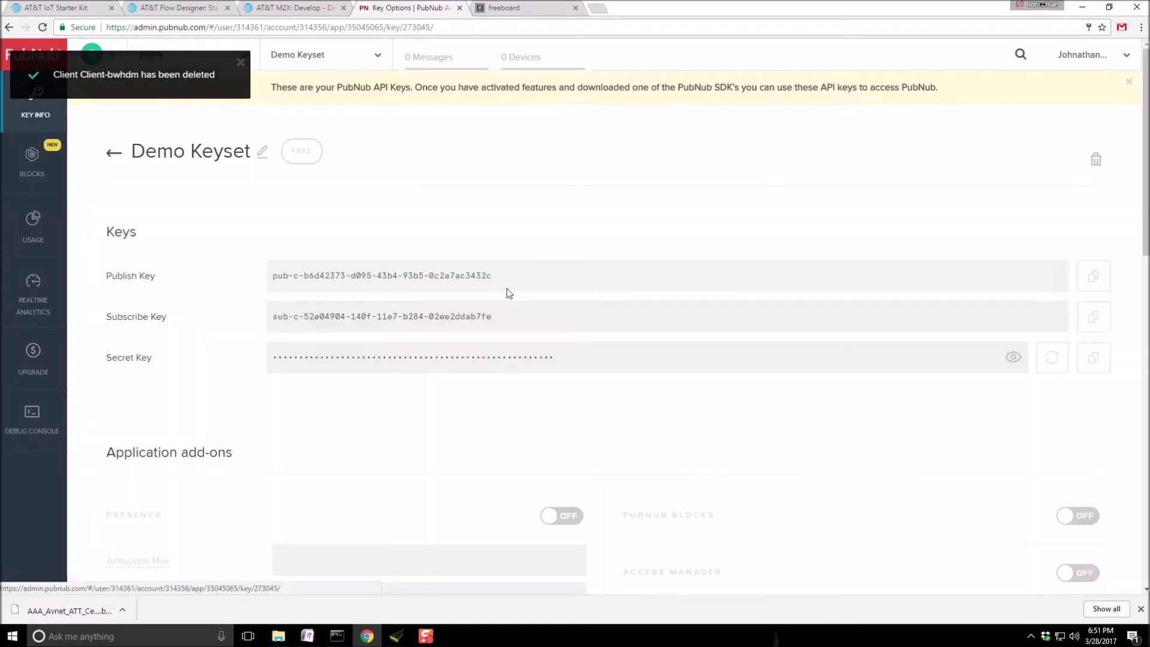
{"action": "left_click", "coordinate": [1091, 317]}
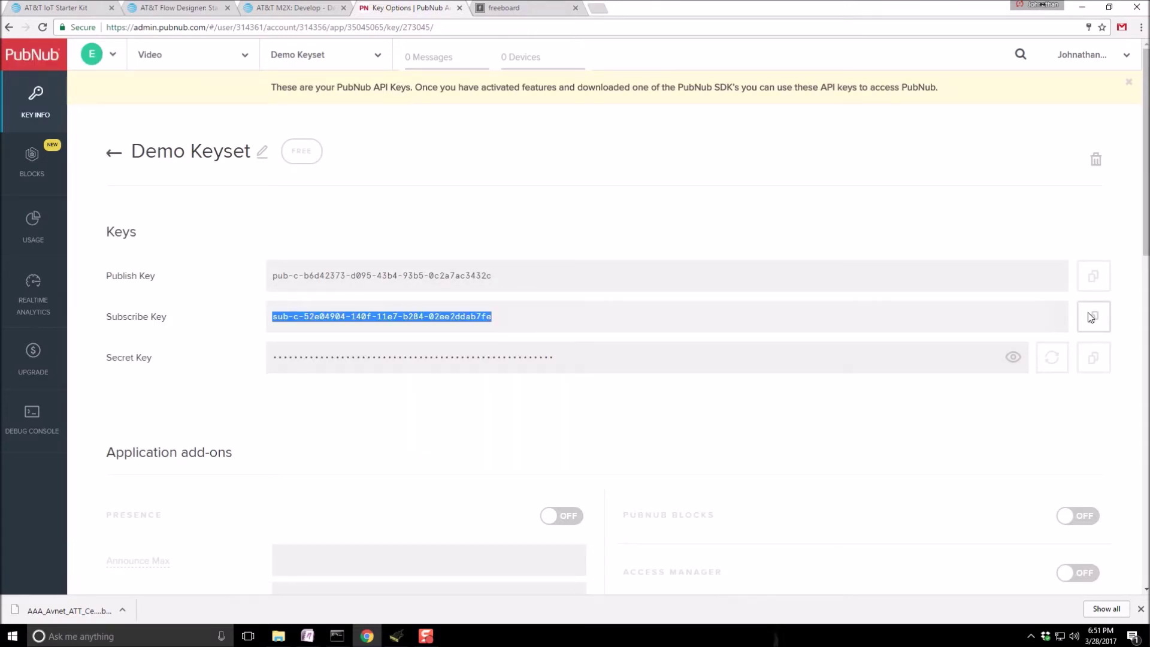
{"action": "left_click", "coordinate": [508, 11]}
Step: Paste the copied subscribe key into the PubNub datasource and enter channel ATTPubNub
{"action": "left_click", "coordinate": [471, 239]}
{"action": "key", "text": "ctrl+v"}
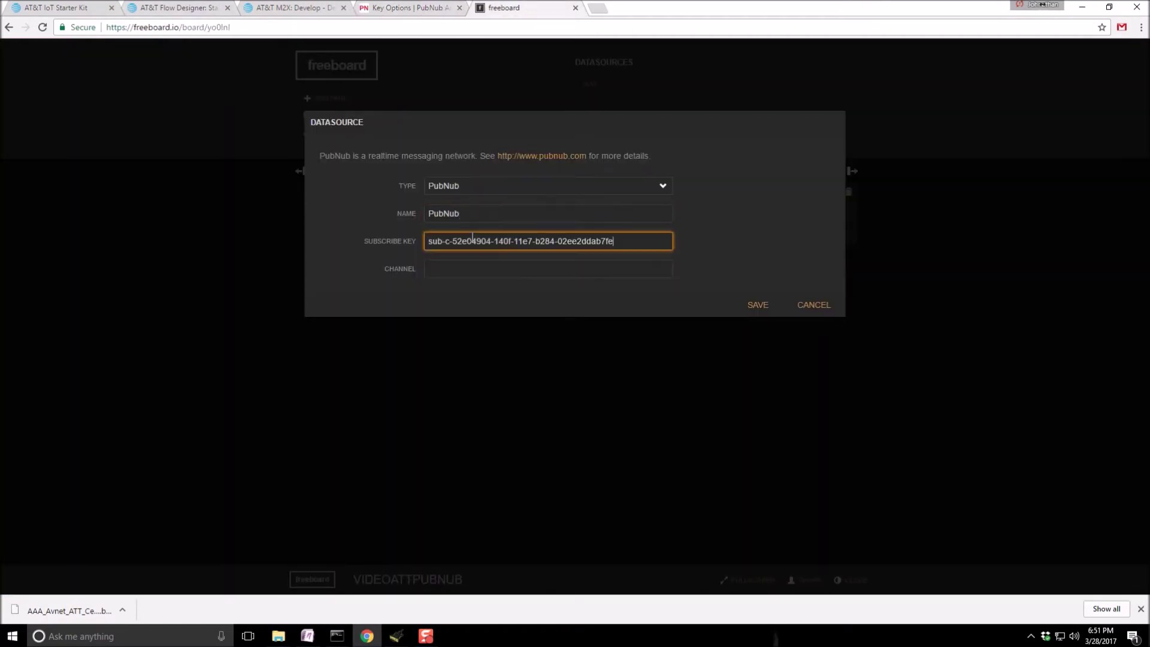
{"action": "left_click", "coordinate": [446, 268]}
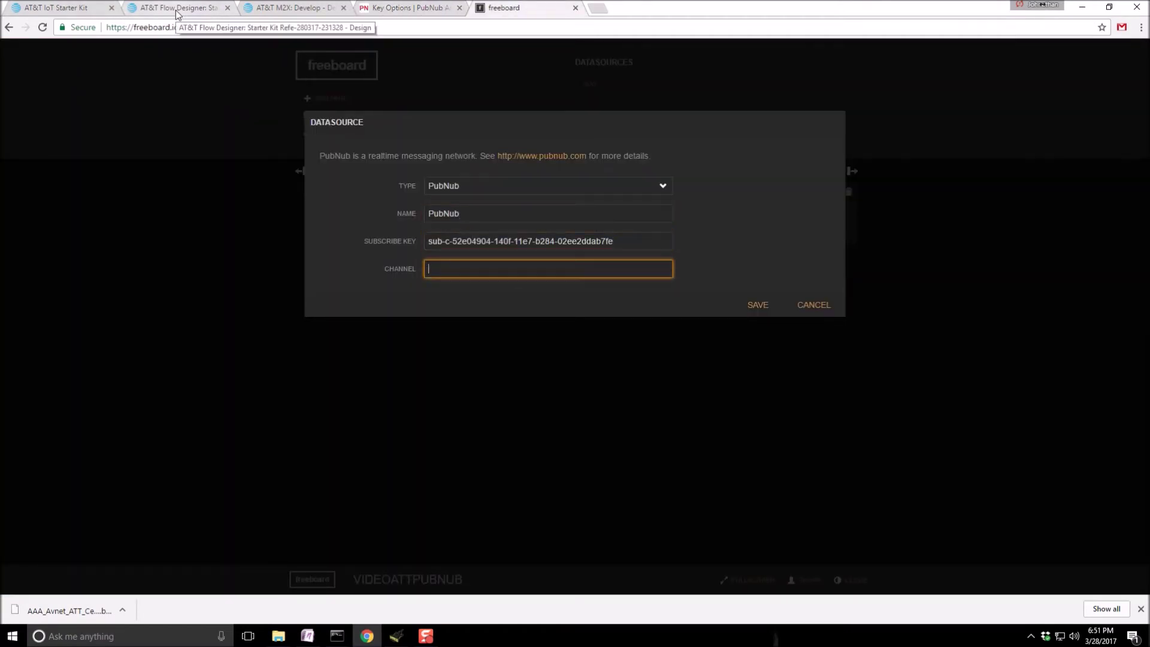
{"action": "type", "text": "ATTPubNub"}
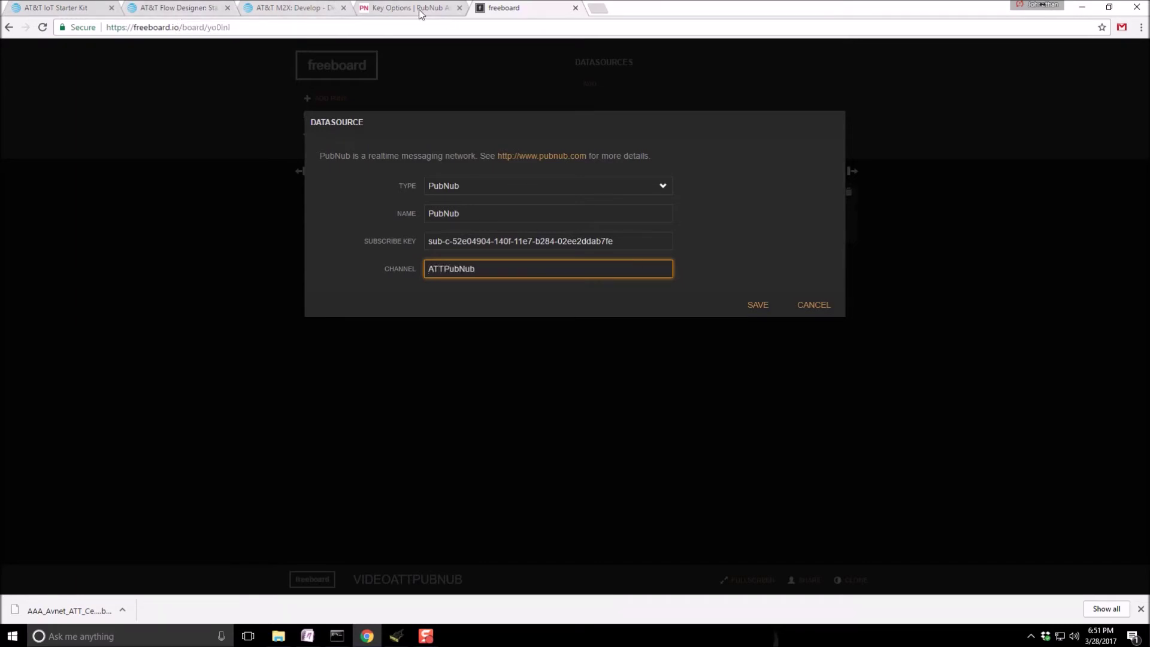
{"action": "left_click", "coordinate": [420, 10]}
Step: Copy ATTPubNub from the debug client, update the client, and paste it as freeboard's channel
{"action": "left_click", "coordinate": [41, 424]}
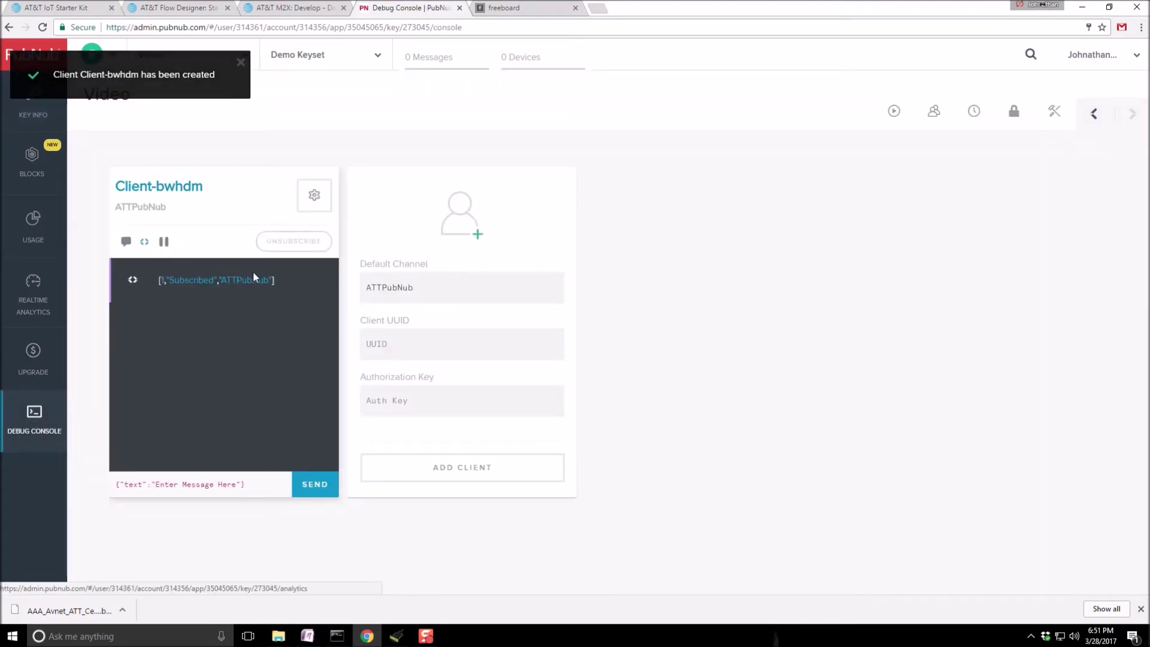
{"action": "left_click", "coordinate": [314, 195]}
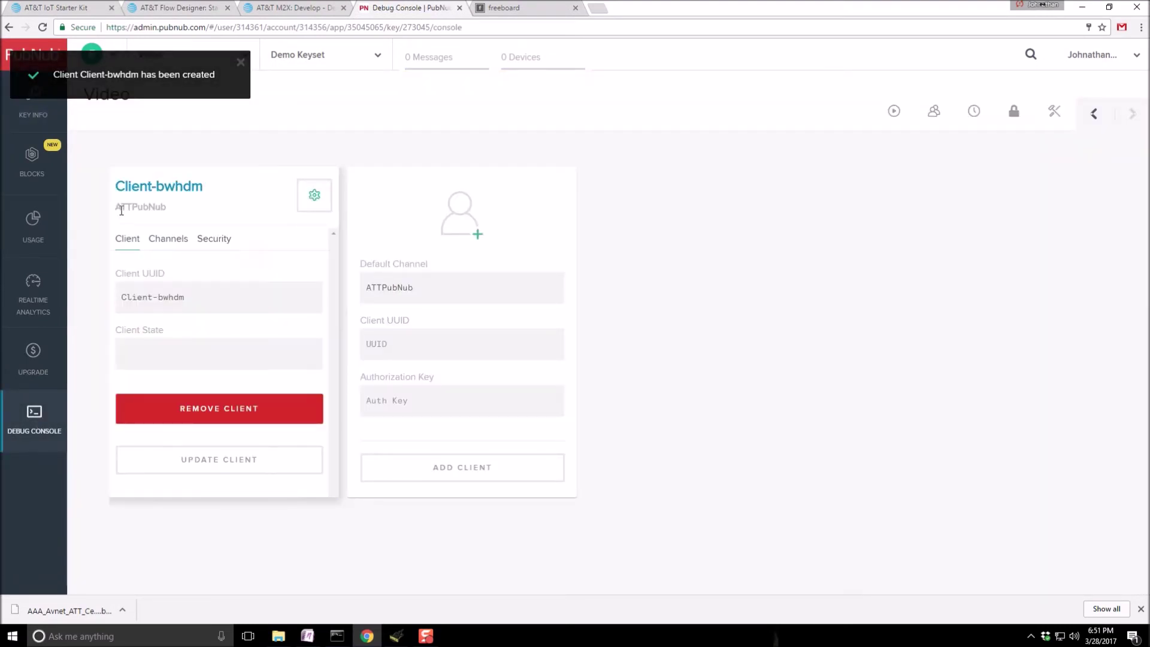
{"action": "left_click_drag", "start_coordinate": [117, 207], "coordinate": [169, 210]}
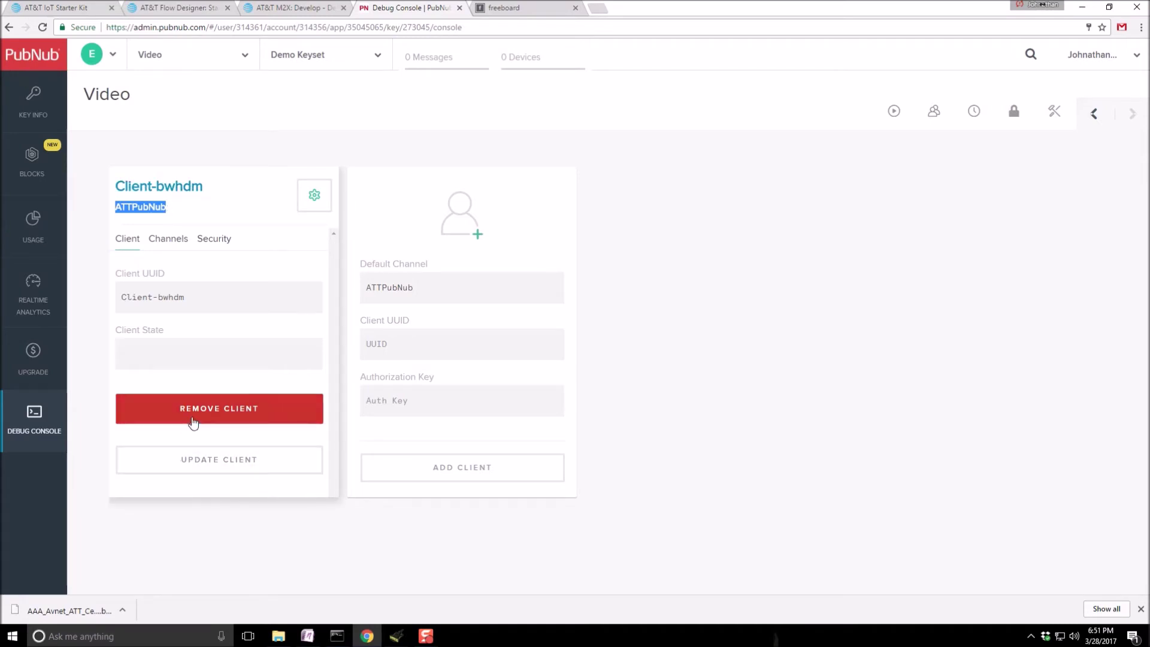
{"action": "left_click", "coordinate": [184, 462]}
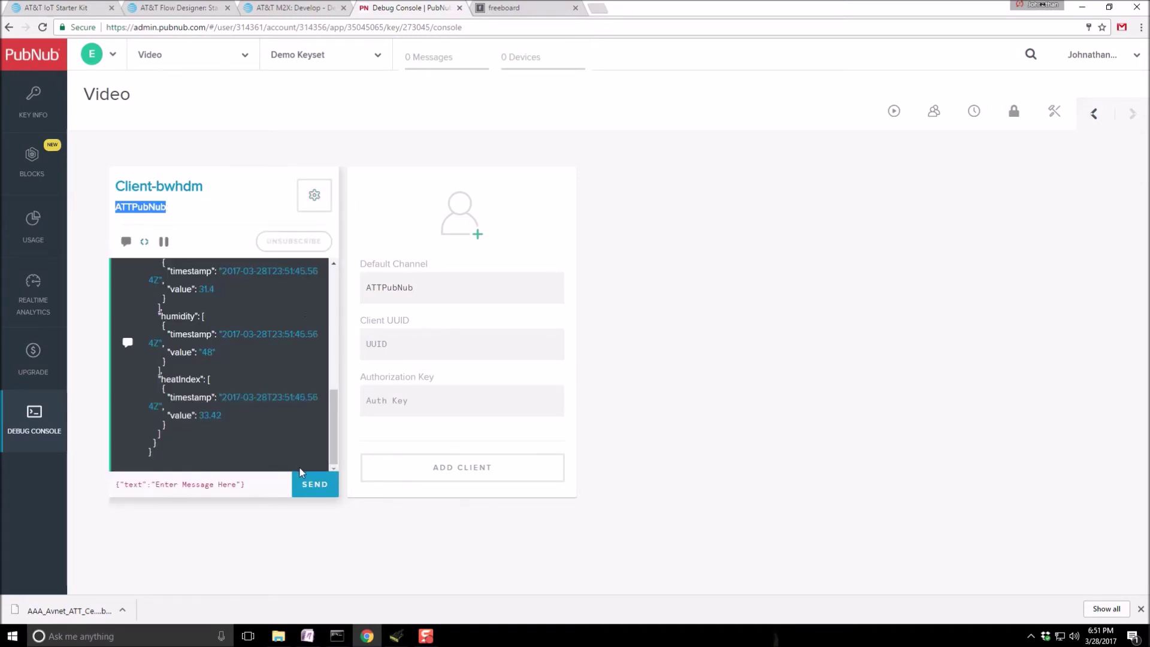
{"action": "key", "text": "ctrl+Tab"}
{"action": "key", "text": "ctrl+v"}
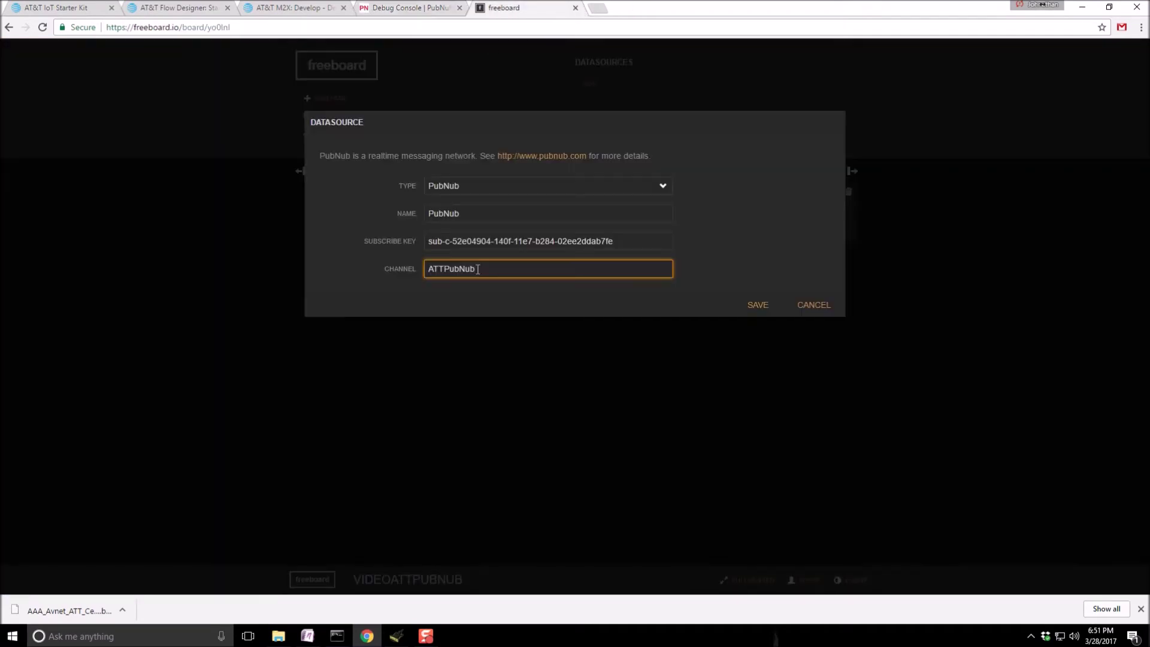
Step: Save the PubNub datasource on channel ATTPubNub and open the pane's new widget dialog
{"action": "left_click", "coordinate": [757, 305]}
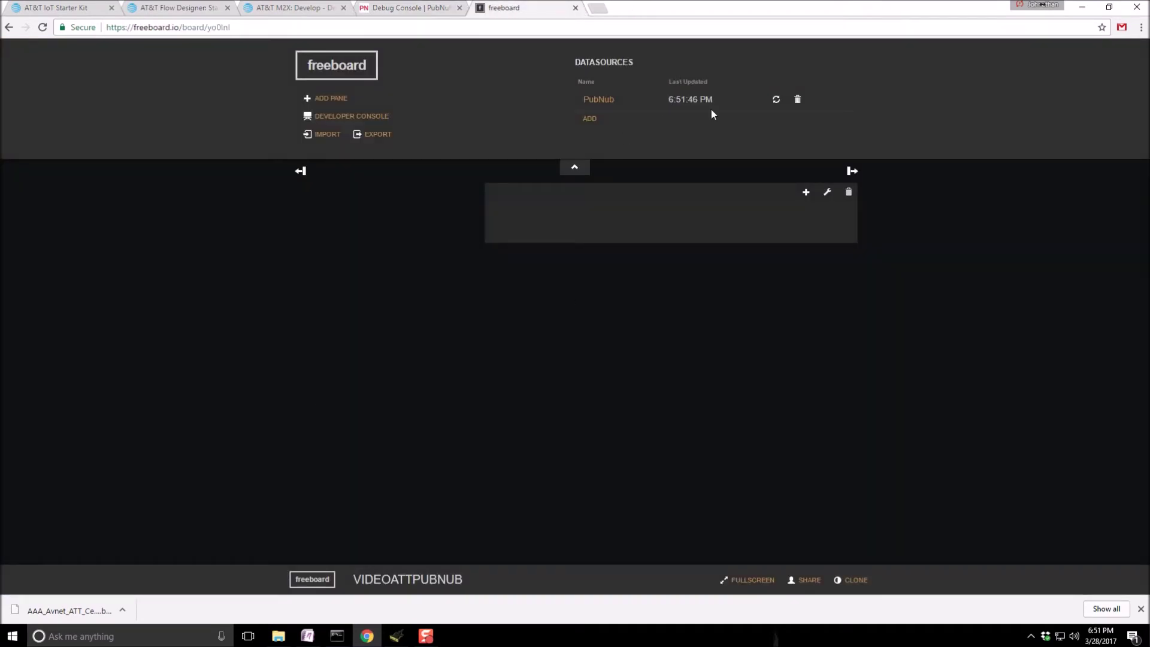
{"action": "left_click", "coordinate": [806, 193]}
Step: Make the new widget a Text widget titled 'Temperature'
{"action": "left_click", "coordinate": [662, 158]}
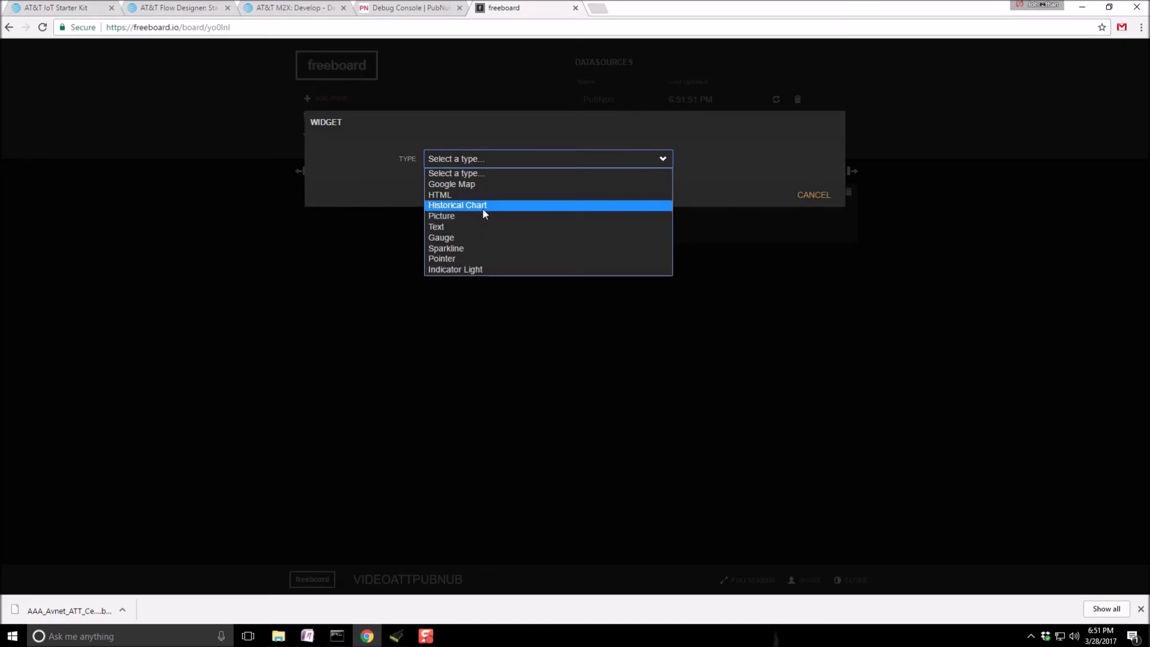
{"action": "left_click", "coordinate": [469, 248]}
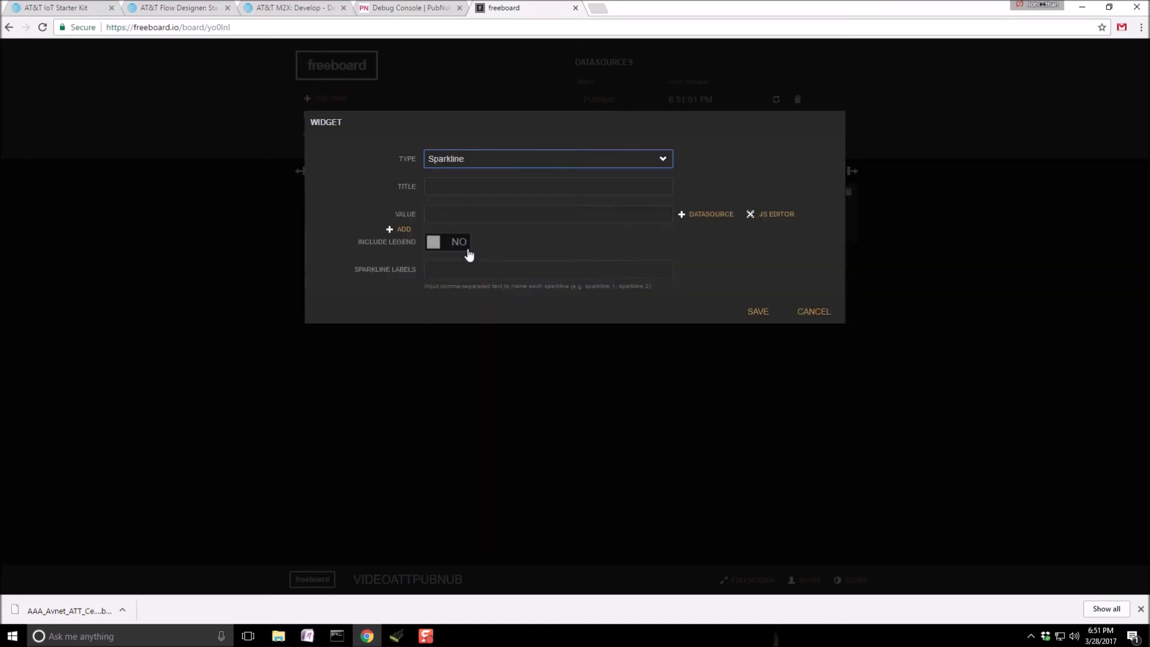
{"action": "left_click", "coordinate": [666, 160]}
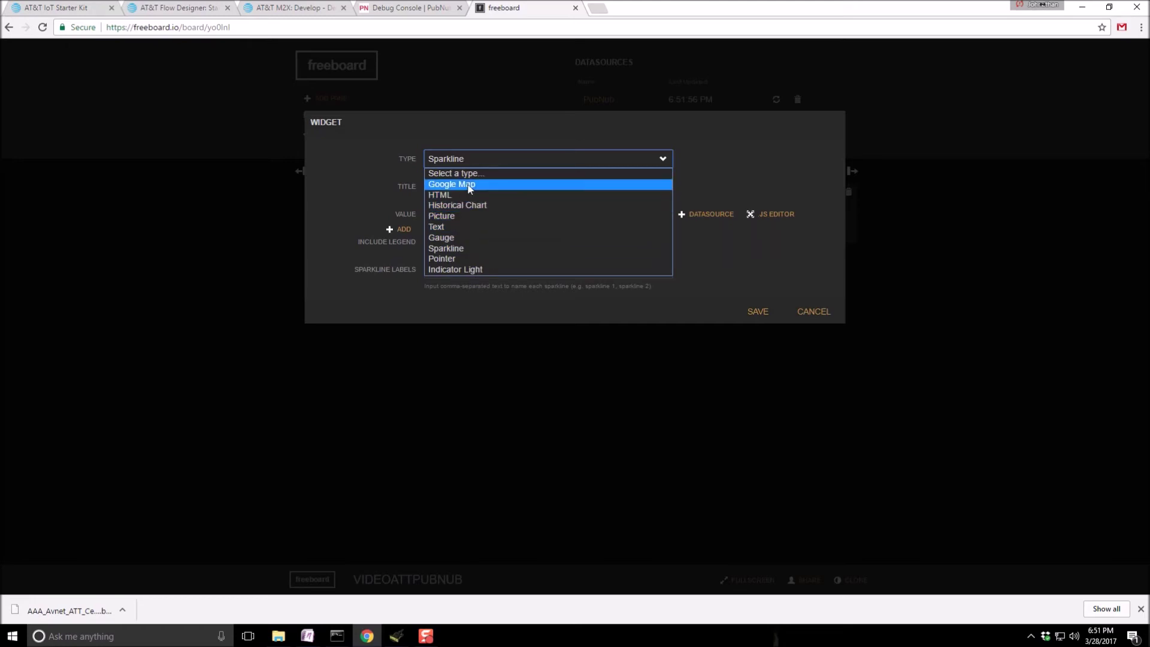
{"action": "left_click", "coordinate": [462, 227]}
{"action": "left_click", "coordinate": [601, 183]}
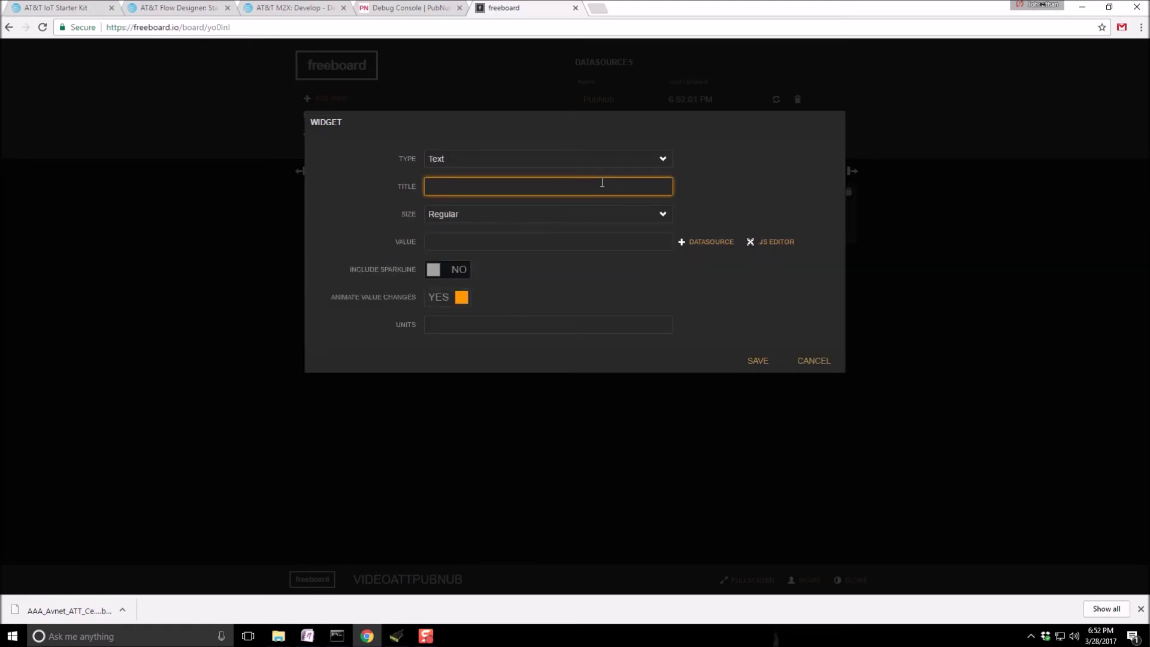
{"action": "type", "text": "Temperature"}
Step: Set the widget value to the PubNub datasource's temp > 0 > value reading
{"action": "left_click", "coordinate": [653, 241]}
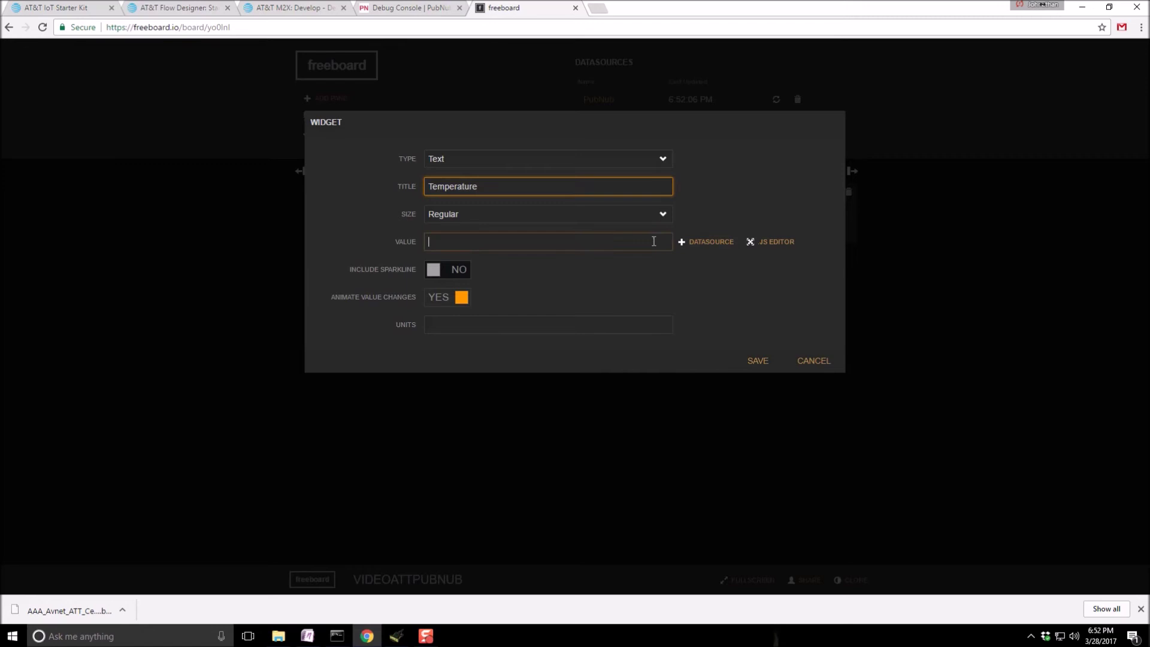
{"action": "left_click", "coordinate": [709, 245]}
{"action": "left_click", "coordinate": [448, 261]}
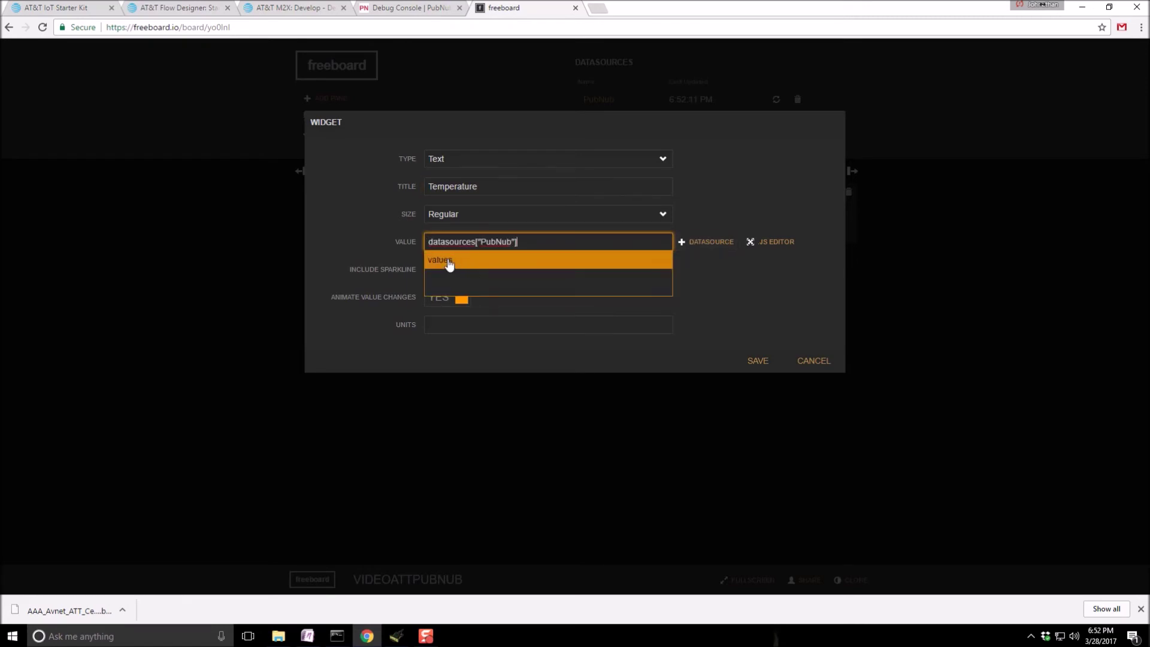
{"action": "left_click", "coordinate": [445, 267]}
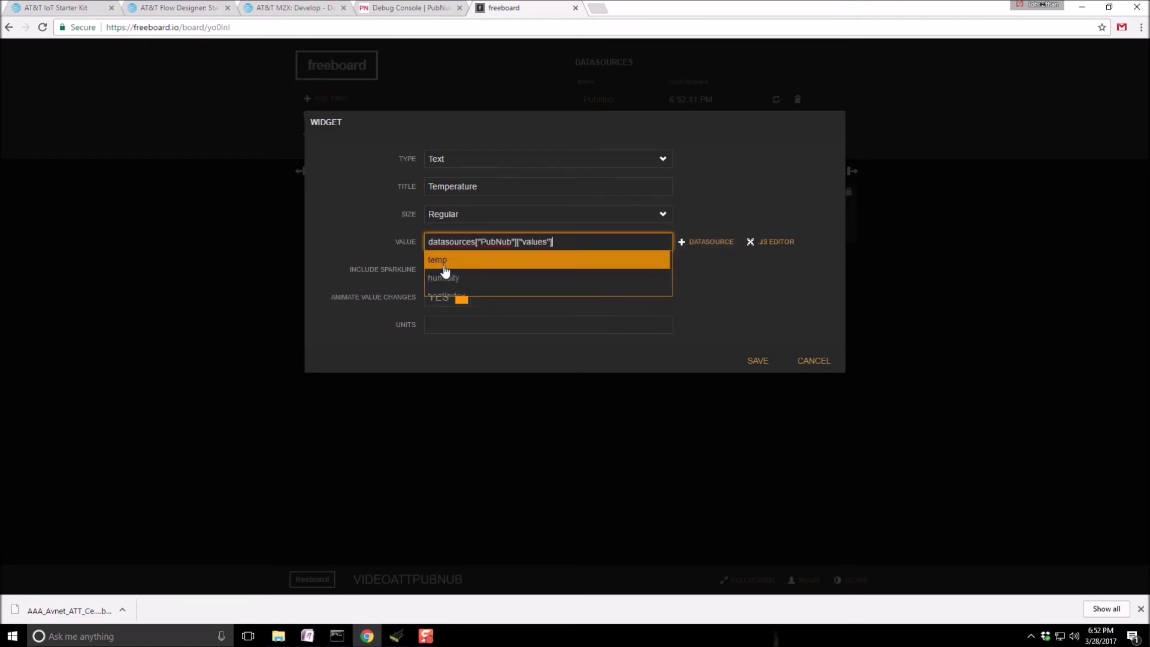
{"action": "scroll", "coordinate": [474, 270], "scroll_direction": "up", "scroll_amount": 1}
{"action": "left_click", "coordinate": [475, 269]}
{"action": "left_click", "coordinate": [477, 264]}
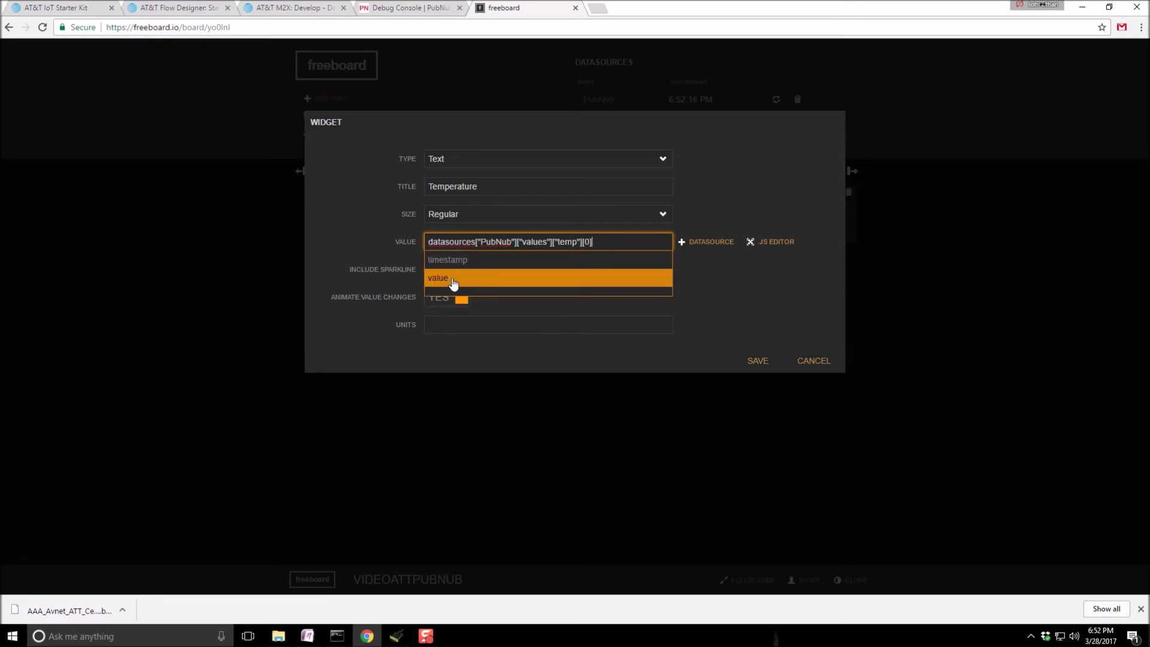
{"action": "left_click", "coordinate": [452, 279]}
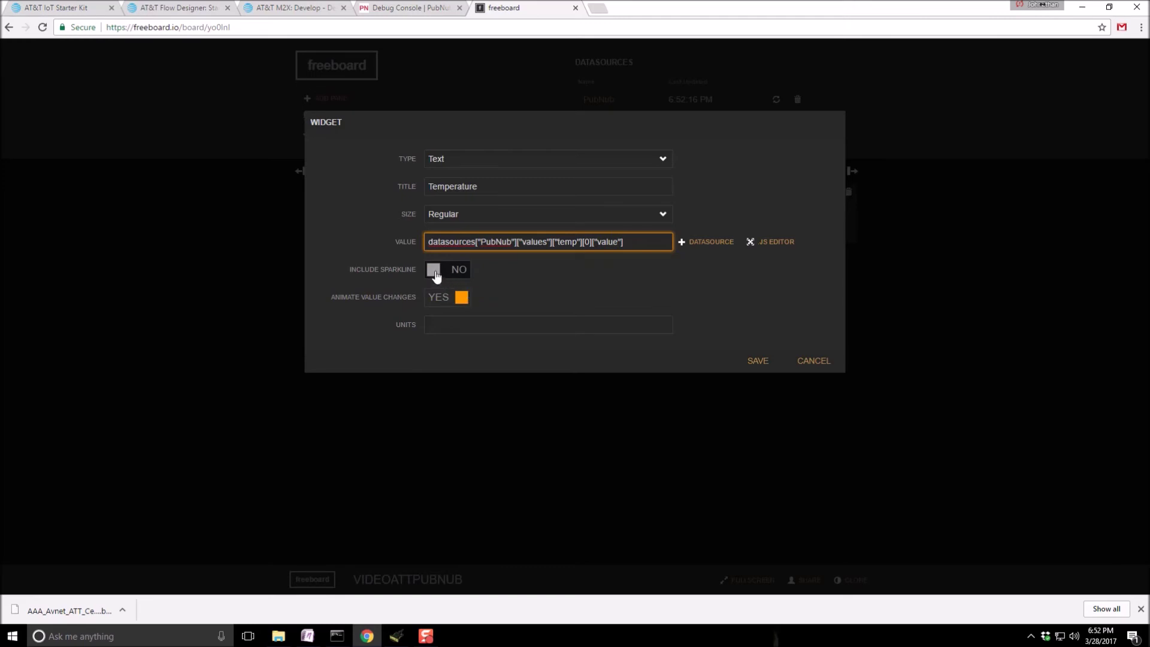
Step: Enable Include Sparkline, set units to DegC, and save the Temperature widget
{"action": "left_click", "coordinate": [436, 273]}
{"action": "left_click", "coordinate": [488, 324]}
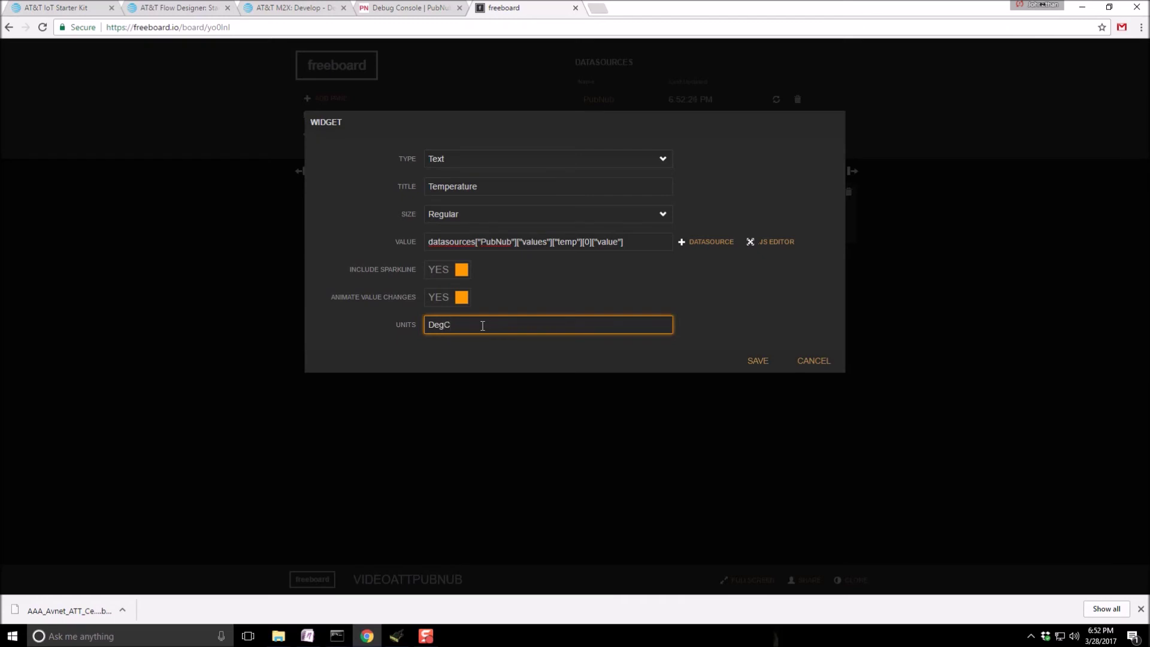
{"action": "left_click", "coordinate": [757, 363]}
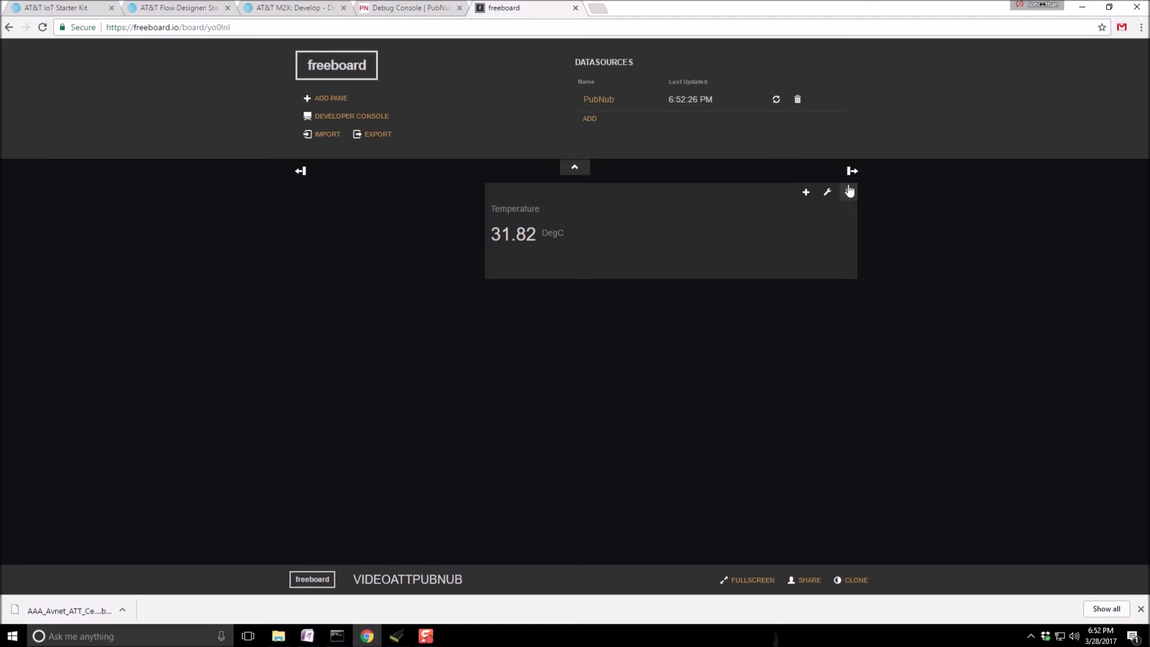
{"action": "left_click", "coordinate": [806, 193]}
Step: Make the new widget a Text widget titled 'Humidity'
{"action": "left_click", "coordinate": [457, 159]}
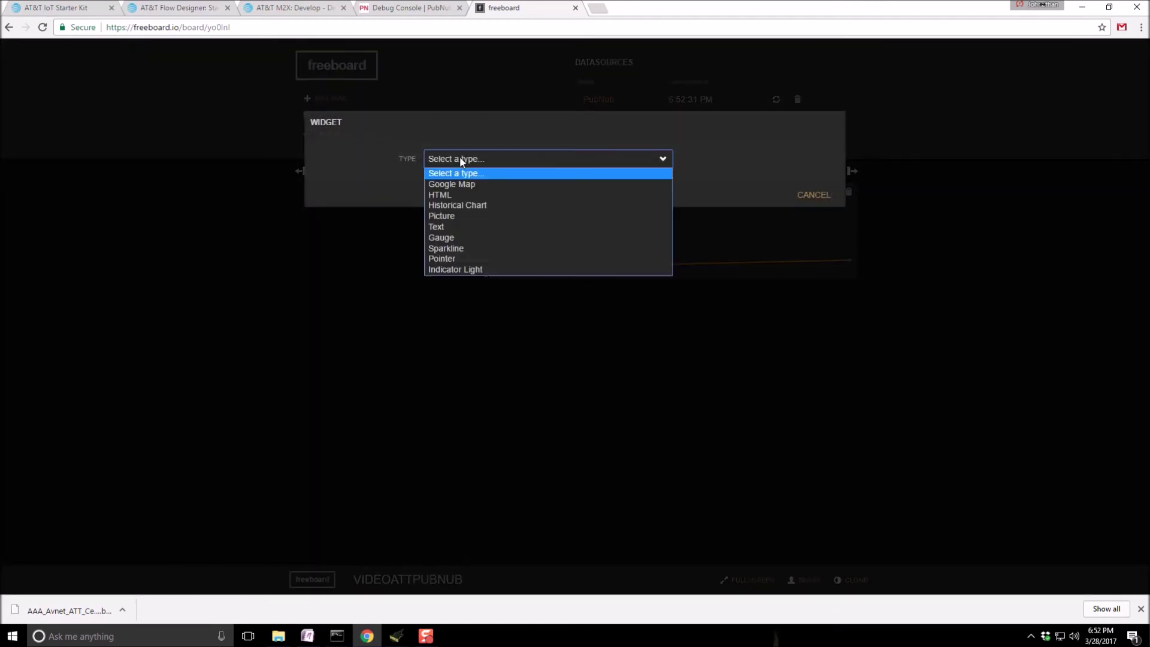
{"action": "left_click", "coordinate": [469, 228]}
{"action": "left_click", "coordinate": [471, 187]}
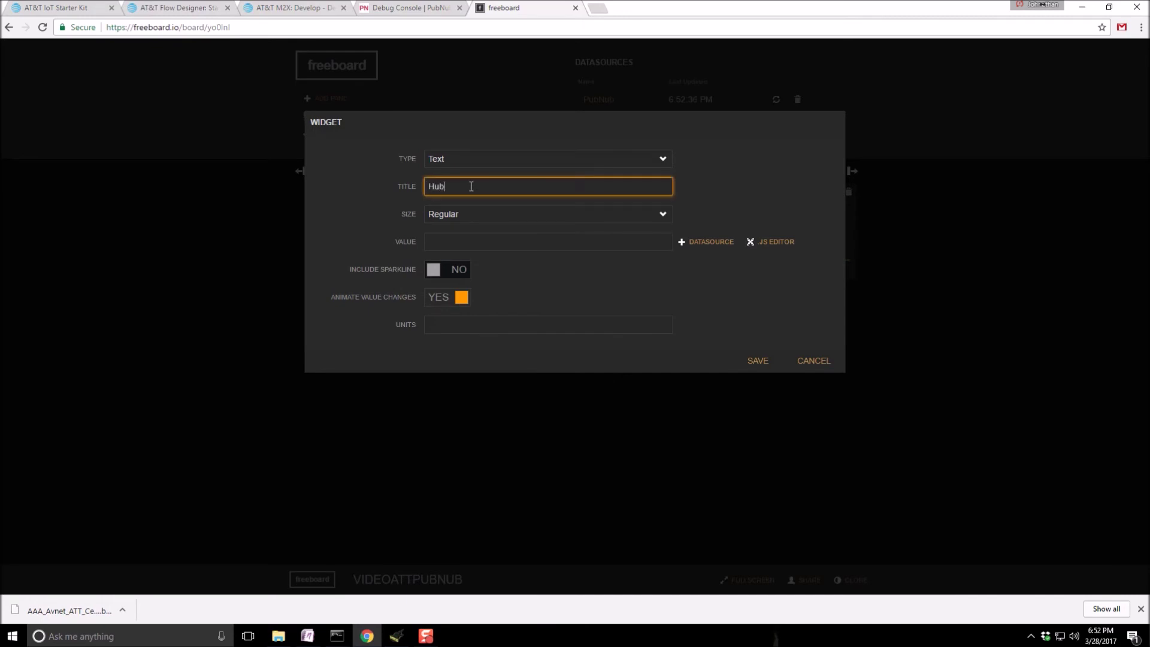
{"action": "type", "text": "Humidity"}
Step: Set the widget value to PubNub's values > humidity > 0 > value
{"action": "left_click", "coordinate": [439, 250]}
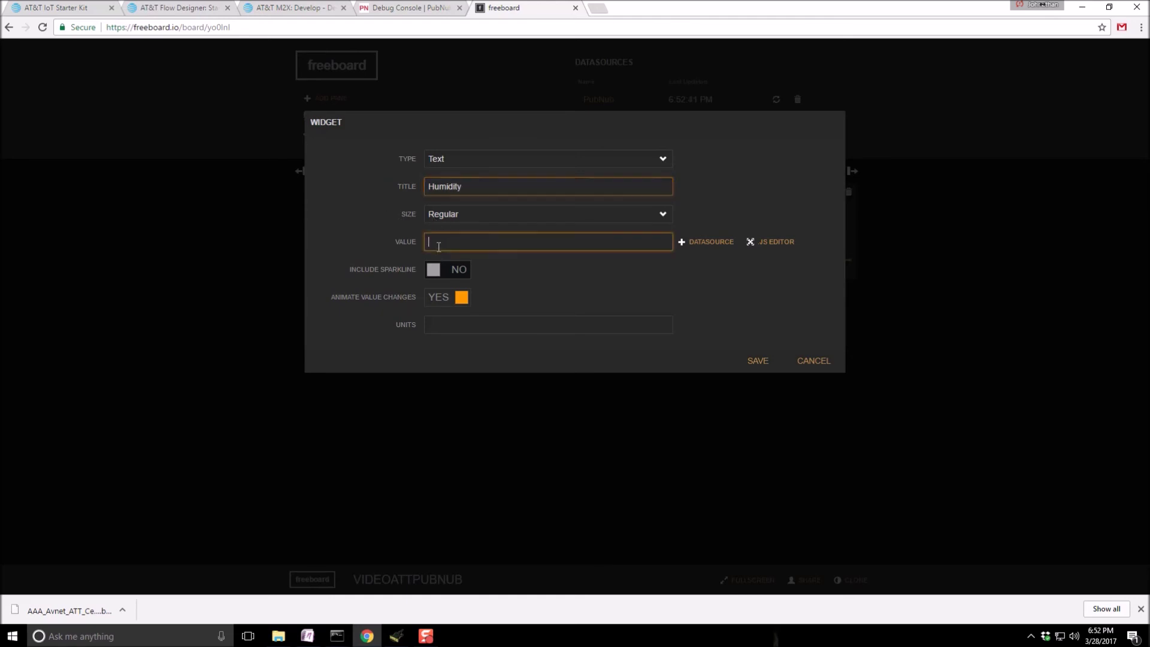
{"action": "left_click", "coordinate": [708, 248]}
{"action": "left_click", "coordinate": [435, 261]}
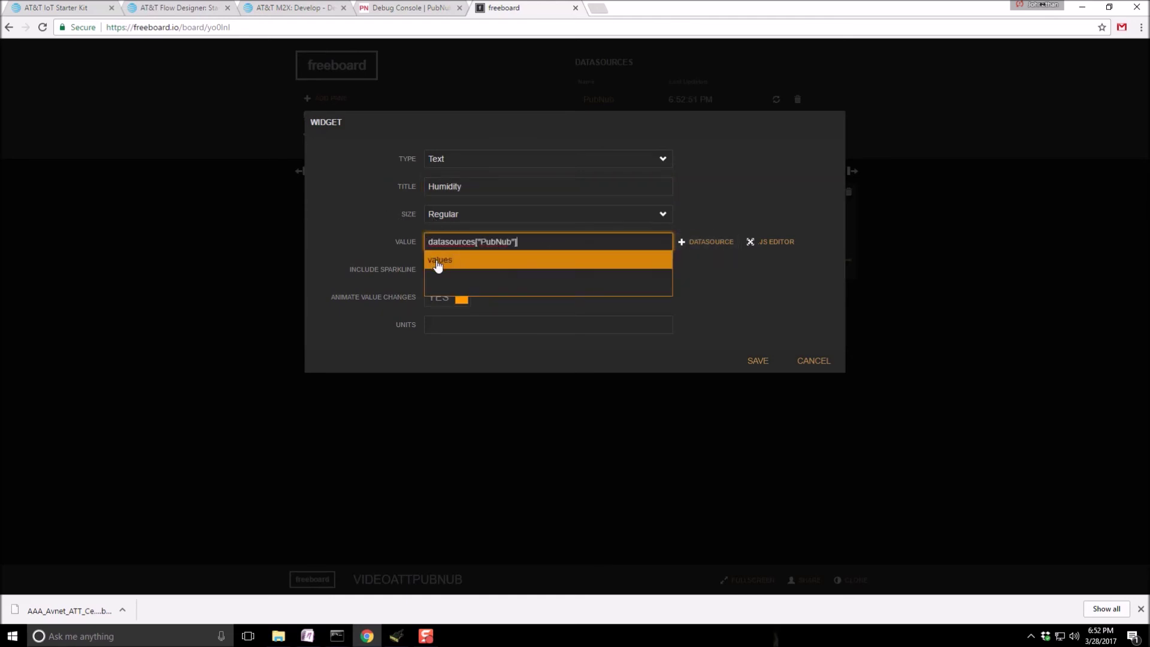
{"action": "left_click", "coordinate": [435, 261]}
{"action": "left_click", "coordinate": [453, 279]}
{"action": "left_click", "coordinate": [454, 261]}
{"action": "left_click", "coordinate": [440, 277]}
Step: Turn on Include Sparkline and save the Humidity widget
{"action": "left_click", "coordinate": [433, 271]}
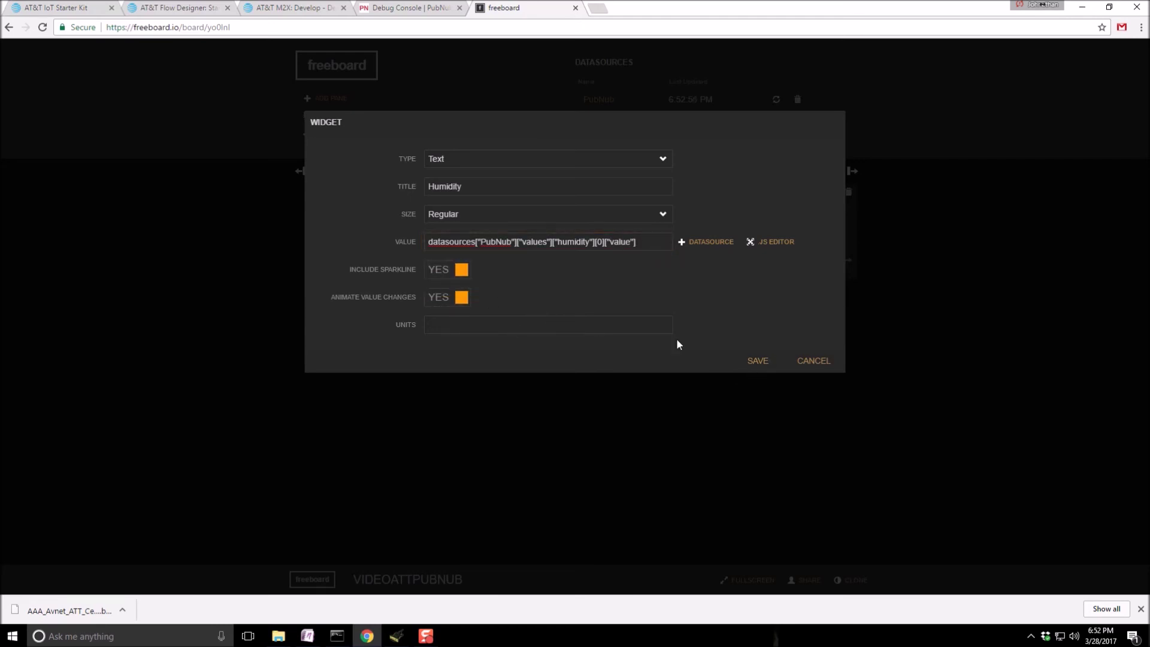
{"action": "left_click", "coordinate": [755, 361]}
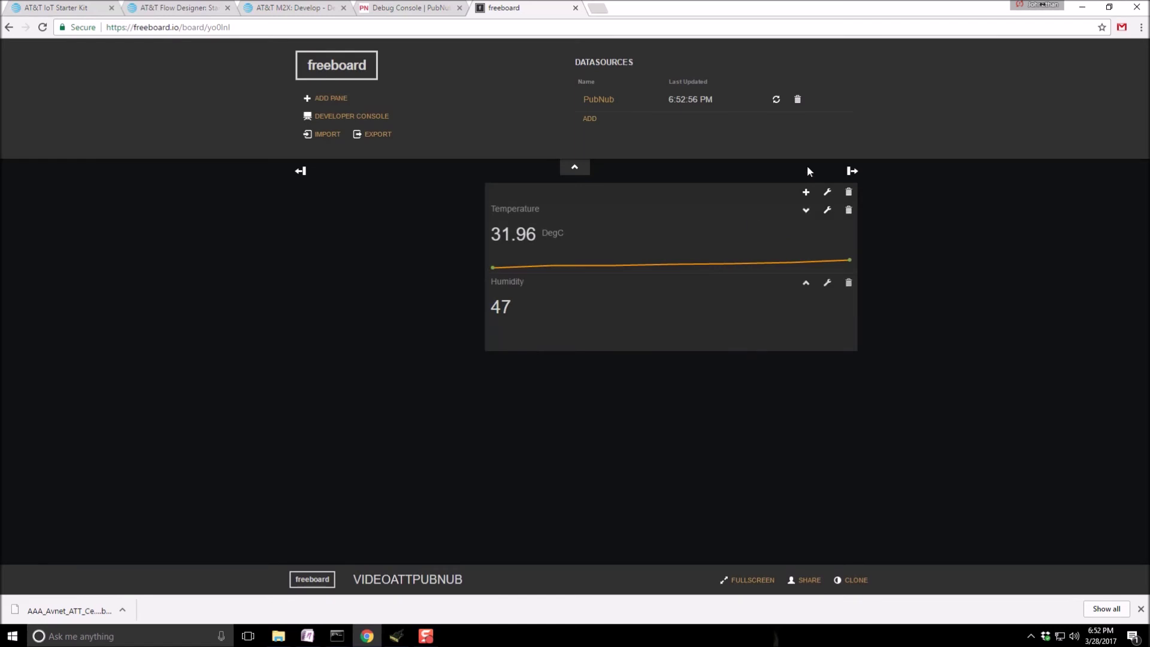
{"action": "left_click", "coordinate": [807, 192]}
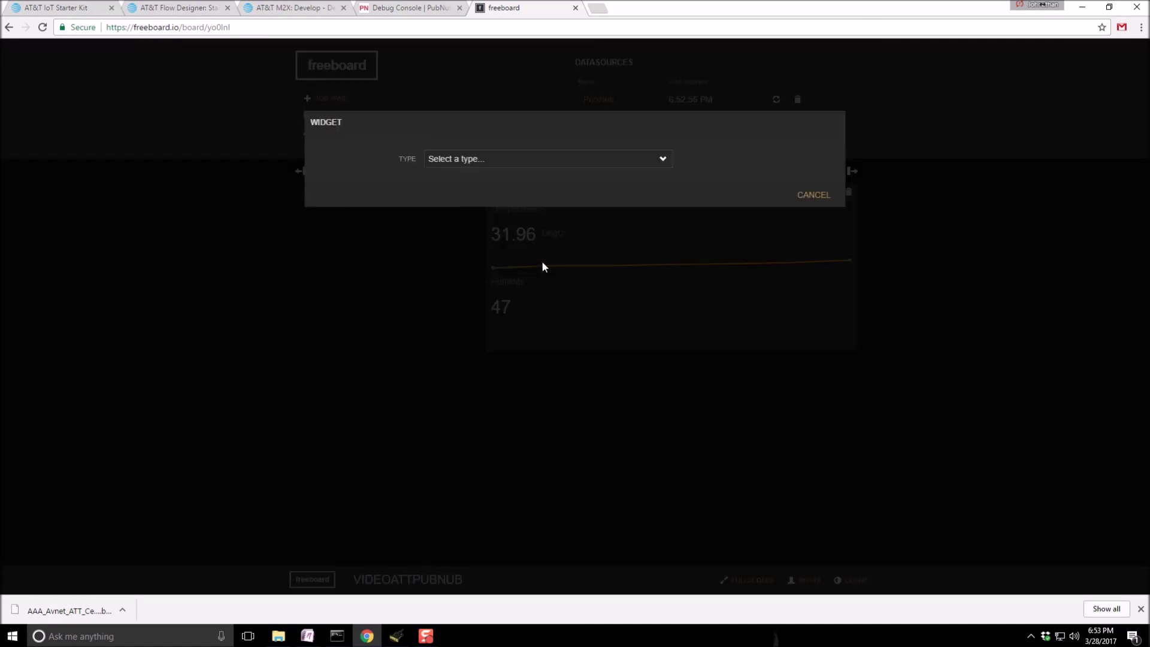
Step: Make the new widget a Gauge titled 'Heat Index'
{"action": "left_click", "coordinate": [638, 159]}
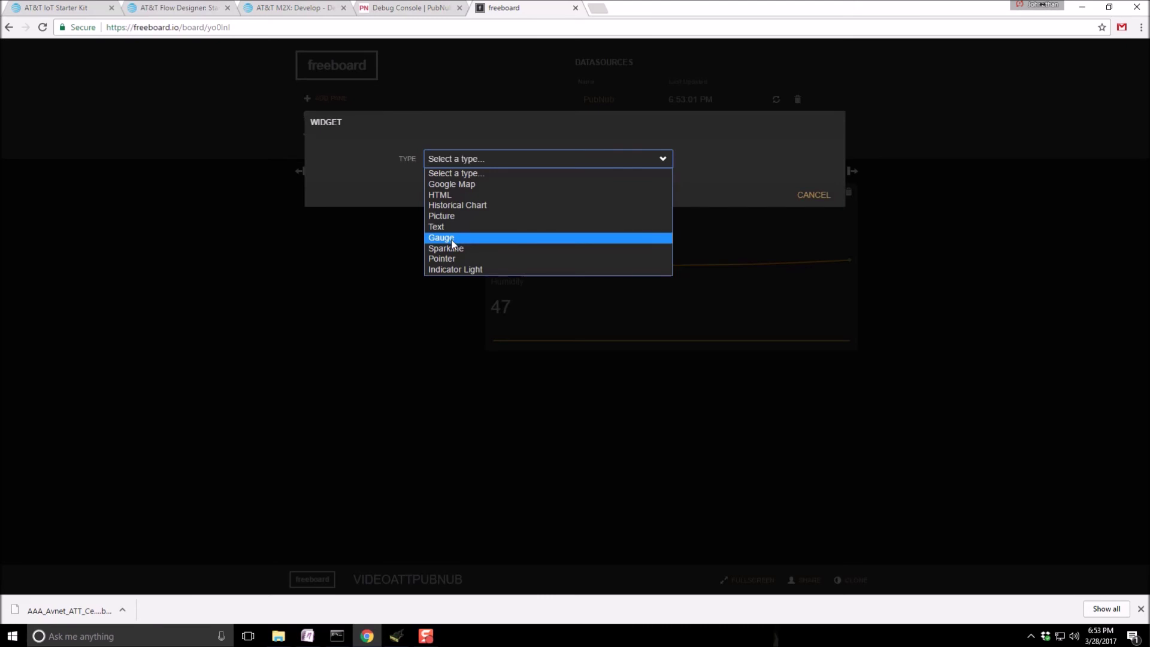
{"action": "left_click", "coordinate": [452, 239]}
{"action": "left_click", "coordinate": [463, 187]}
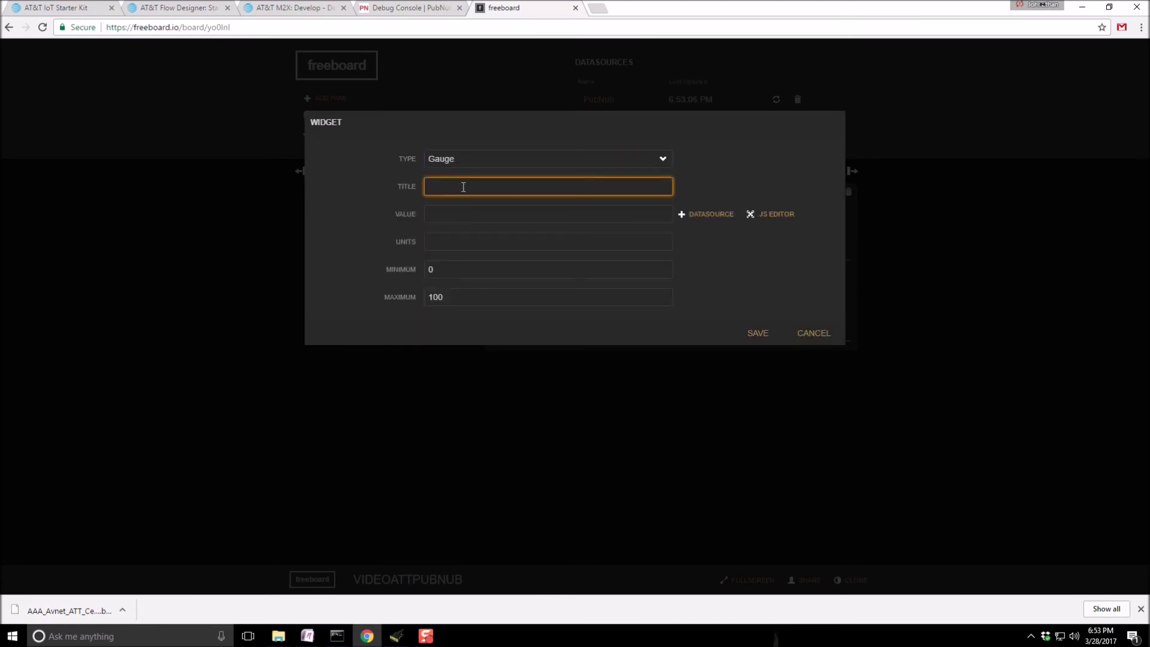
{"action": "type", "text": "Heat Index"}
Step: Set the gauge value to PubNub's values > heatIndex > 0 > value
{"action": "left_click", "coordinate": [698, 214]}
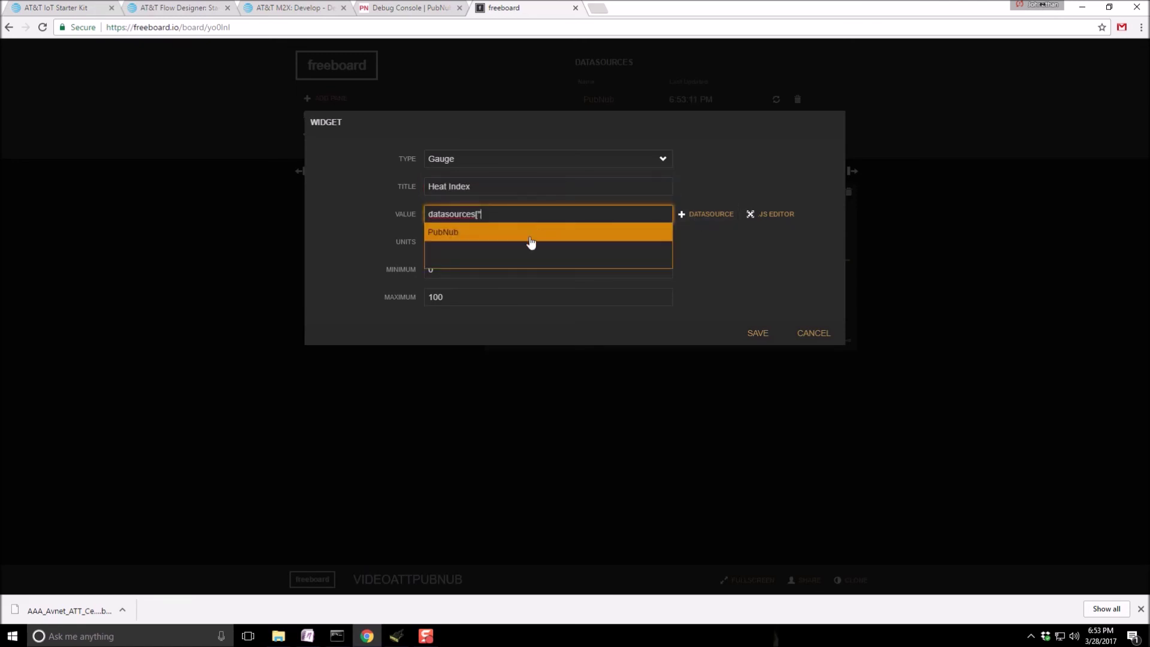
{"action": "left_click", "coordinate": [470, 237]}
{"action": "left_click", "coordinate": [469, 237]}
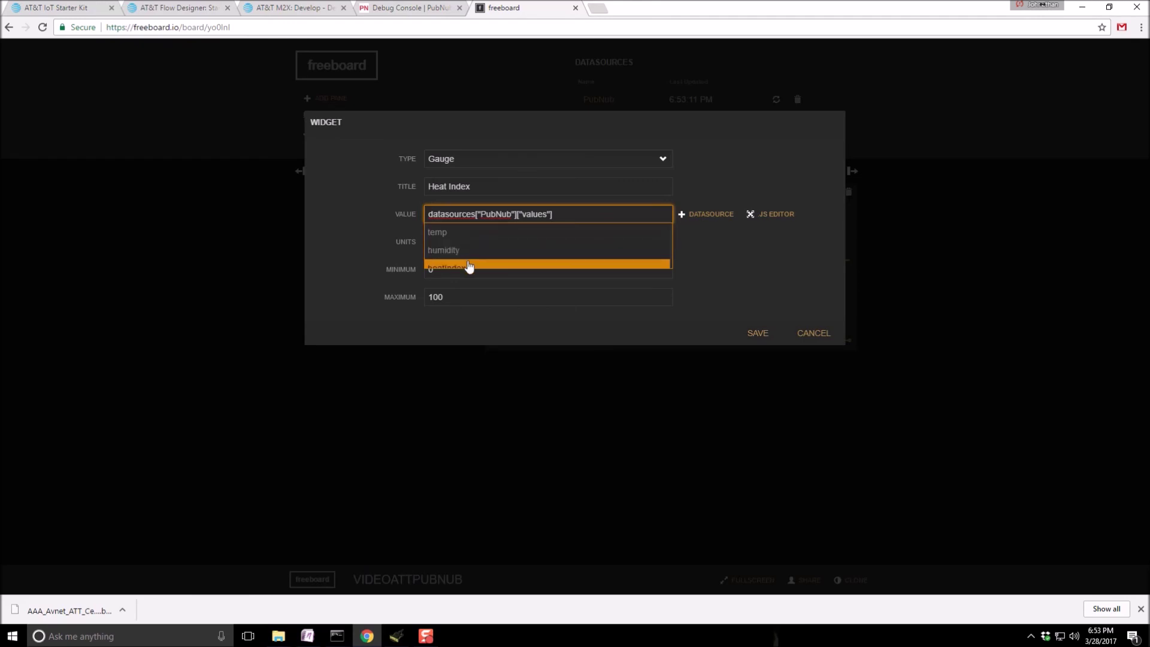
{"action": "left_click", "coordinate": [469, 267]}
{"action": "left_click", "coordinate": [468, 233]}
{"action": "left_click", "coordinate": [455, 249]}
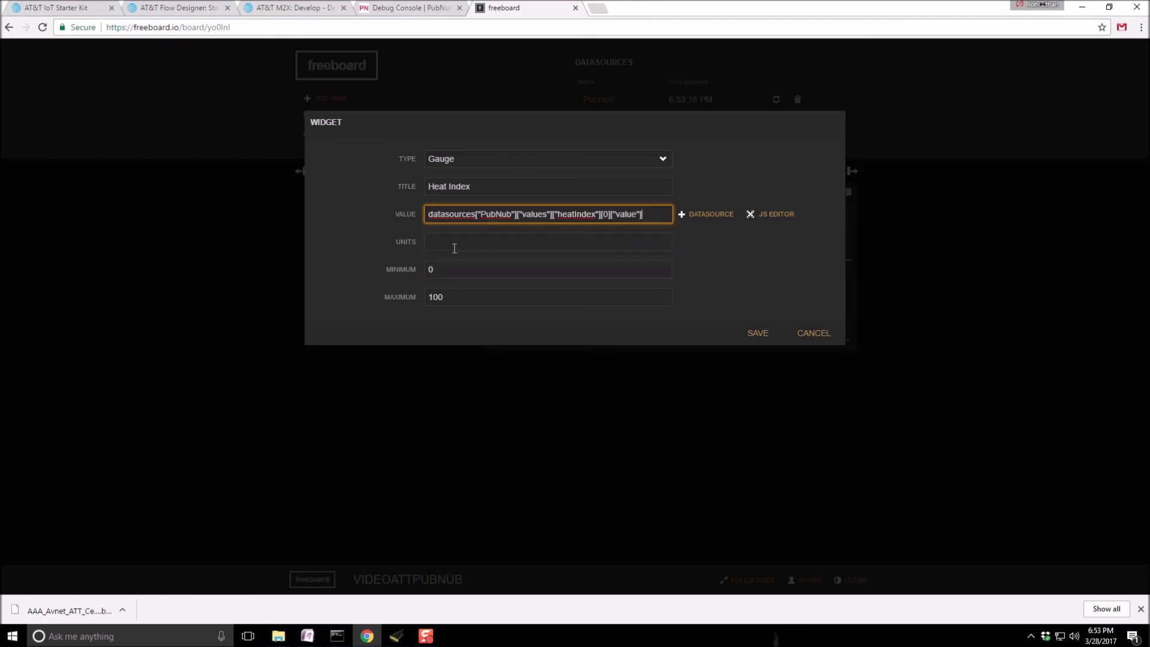
Step: Set the gauge maximum to 50 and save the Heat Index gauge
{"action": "left_click", "coordinate": [454, 245]}
{"action": "left_click", "coordinate": [451, 270]}
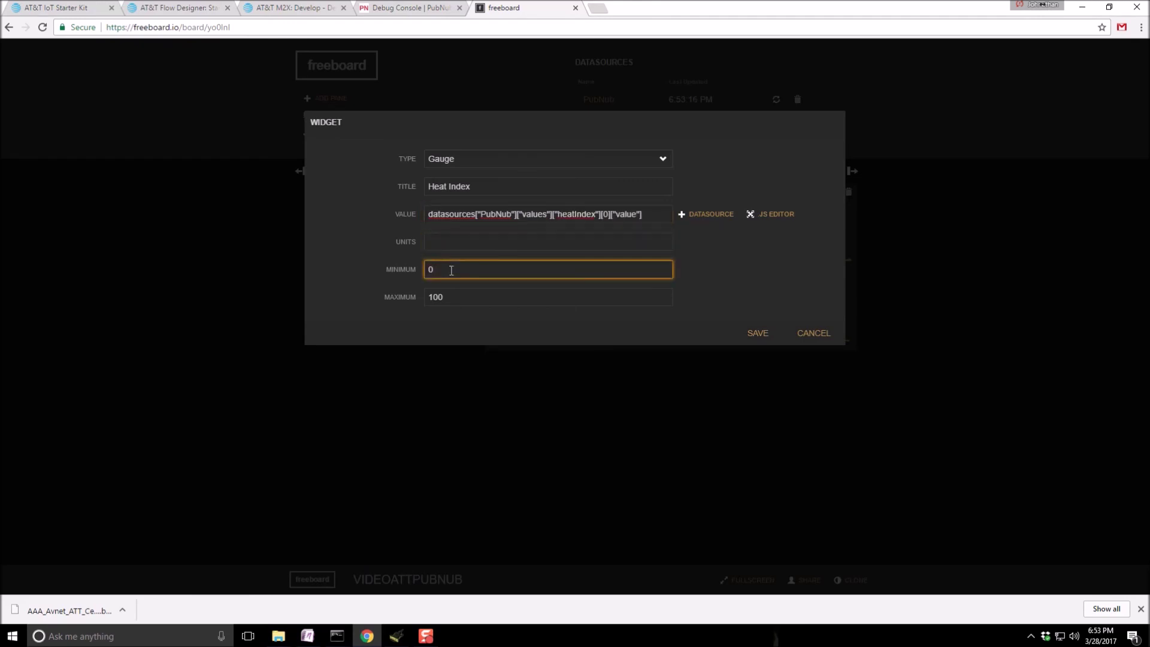
{"action": "key", "text": "Tab"}
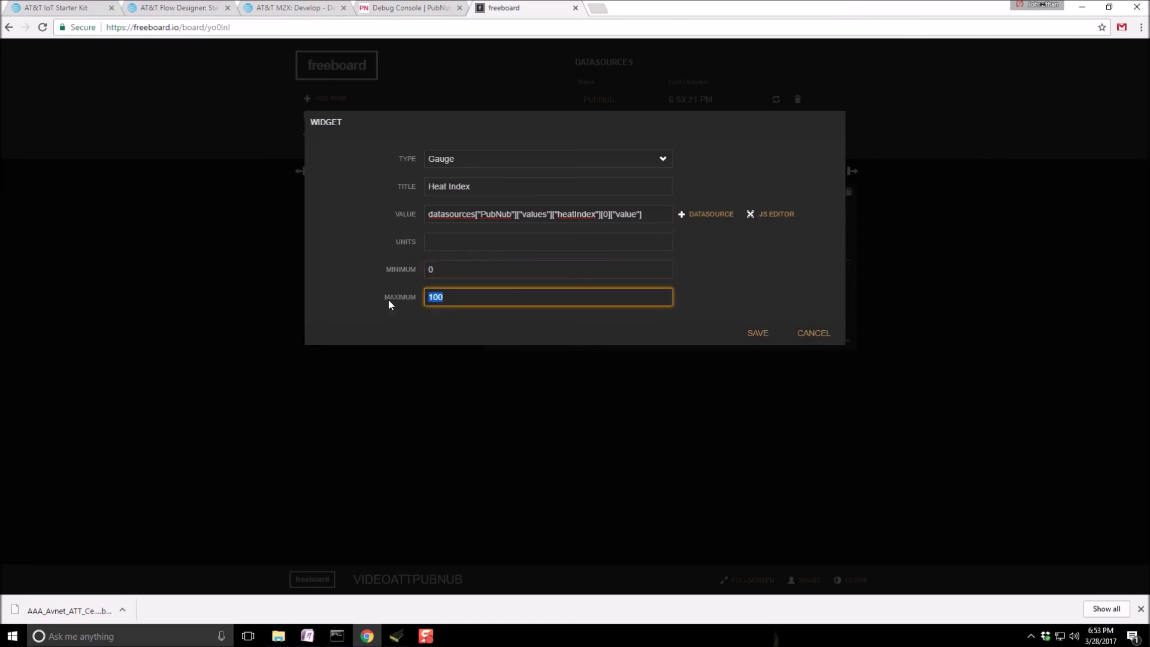
{"action": "type", "text": "50"}
{"action": "left_click", "coordinate": [757, 333]}
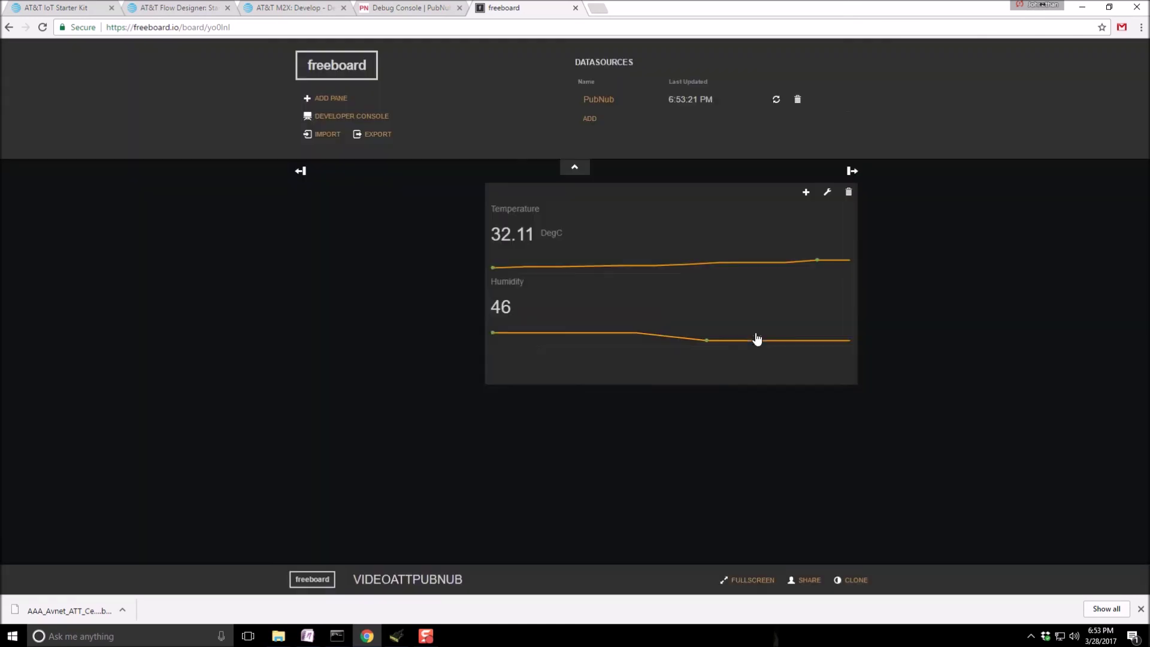